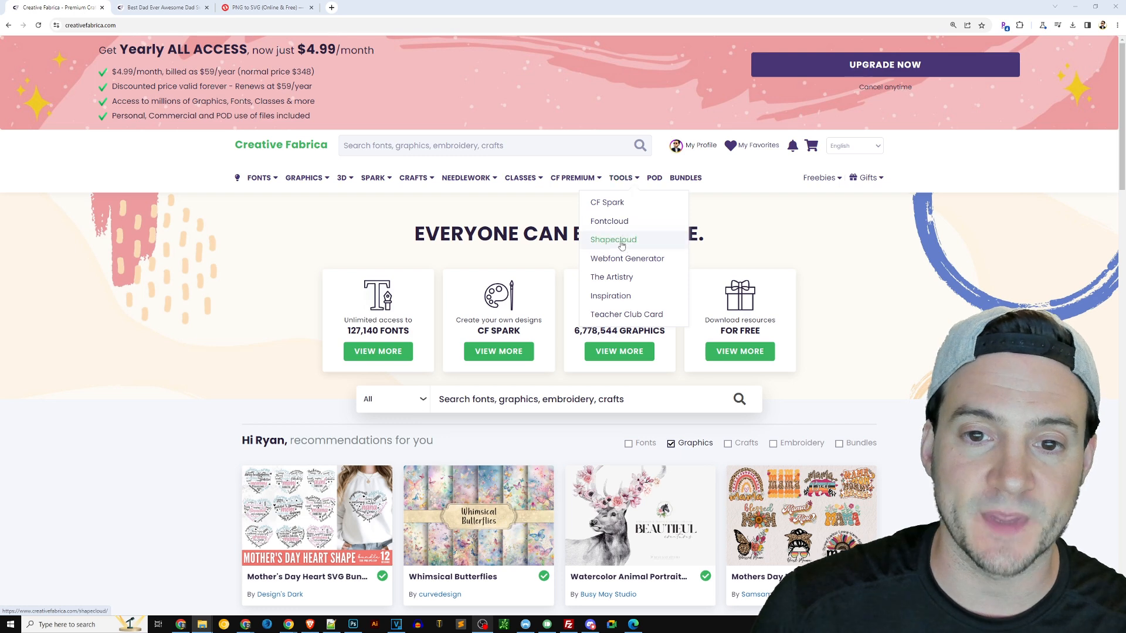
Open the Shapecloud word cloud generator on Creative Fabrica
left_click(620, 241)
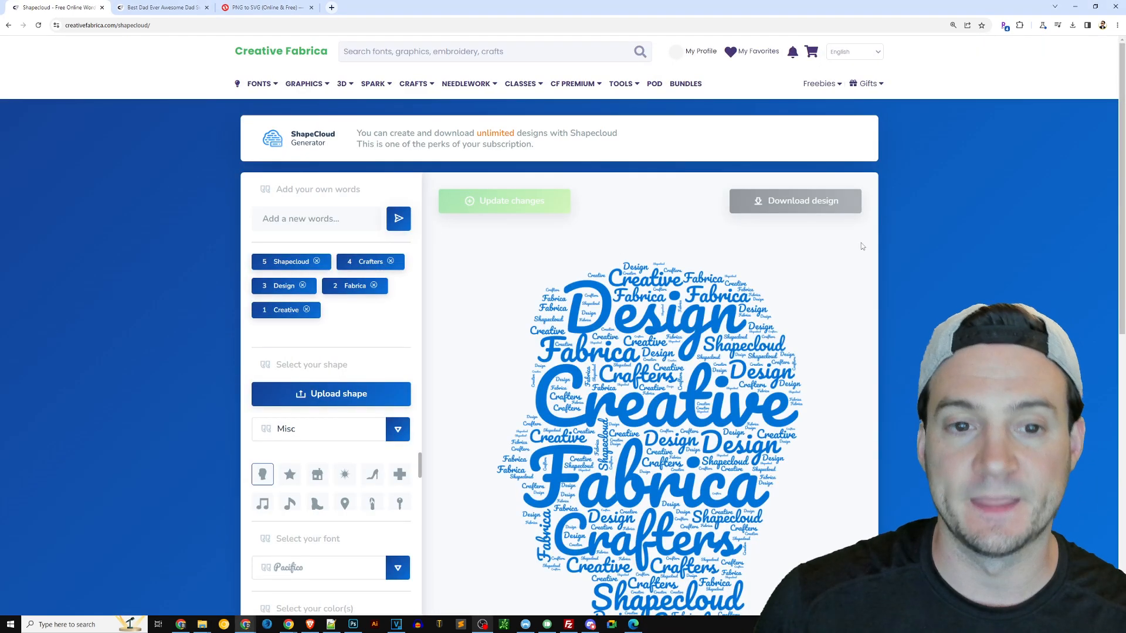
scroll(898, 205, "down", 3)
scroll(897, 207, "up", 1)
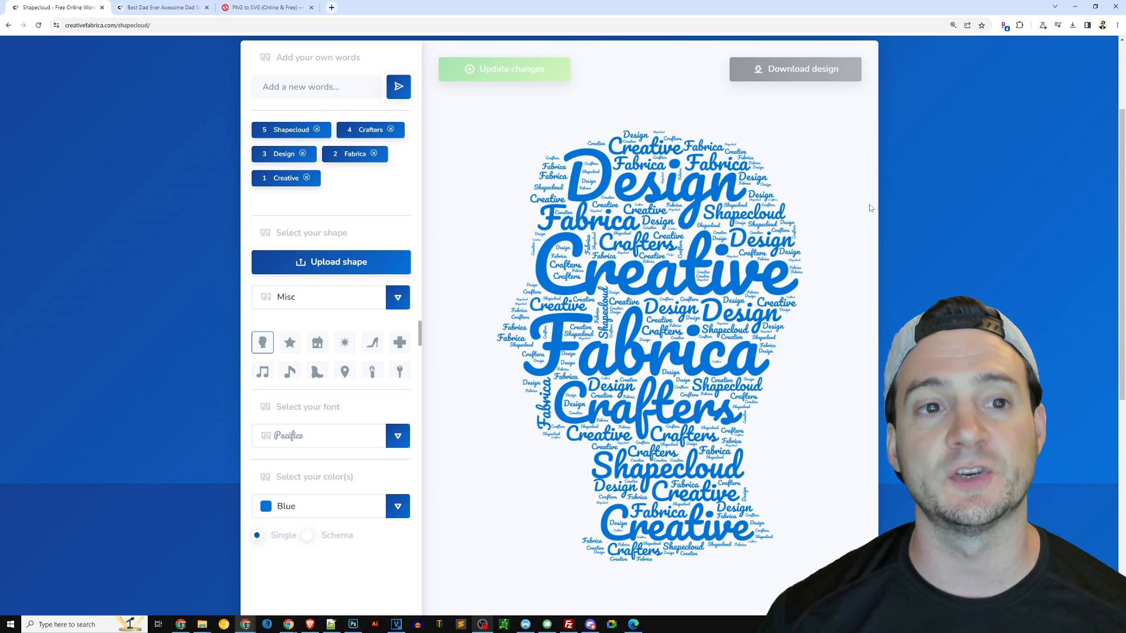
key("ctrl+plus")
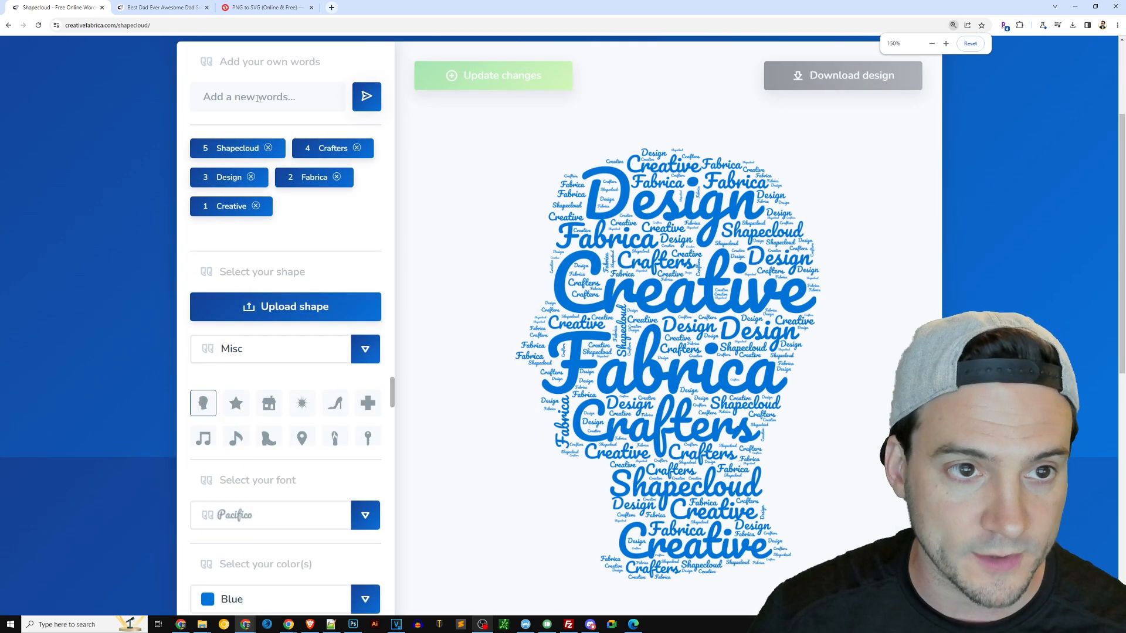
left_click(243, 95)
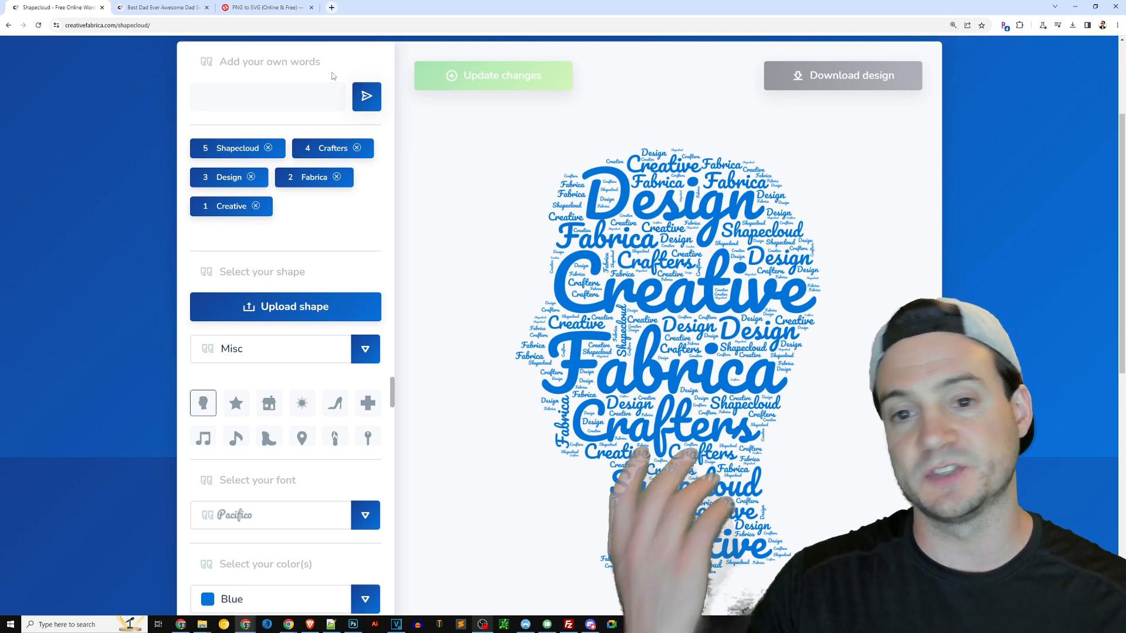
type("Rya")
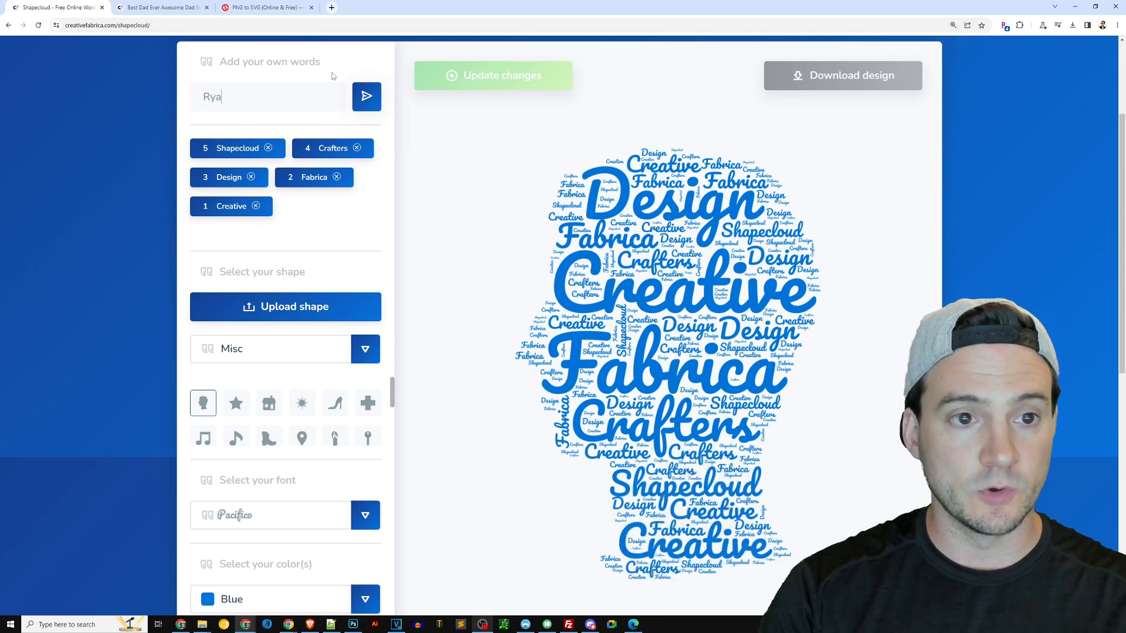
key("BackSpace")
key("BackSpace")
key("BackSpace")
Remove all default words, Shapecloud, Crafters, Design, Fabrica and Creative, from the word list
left_click(268, 148)
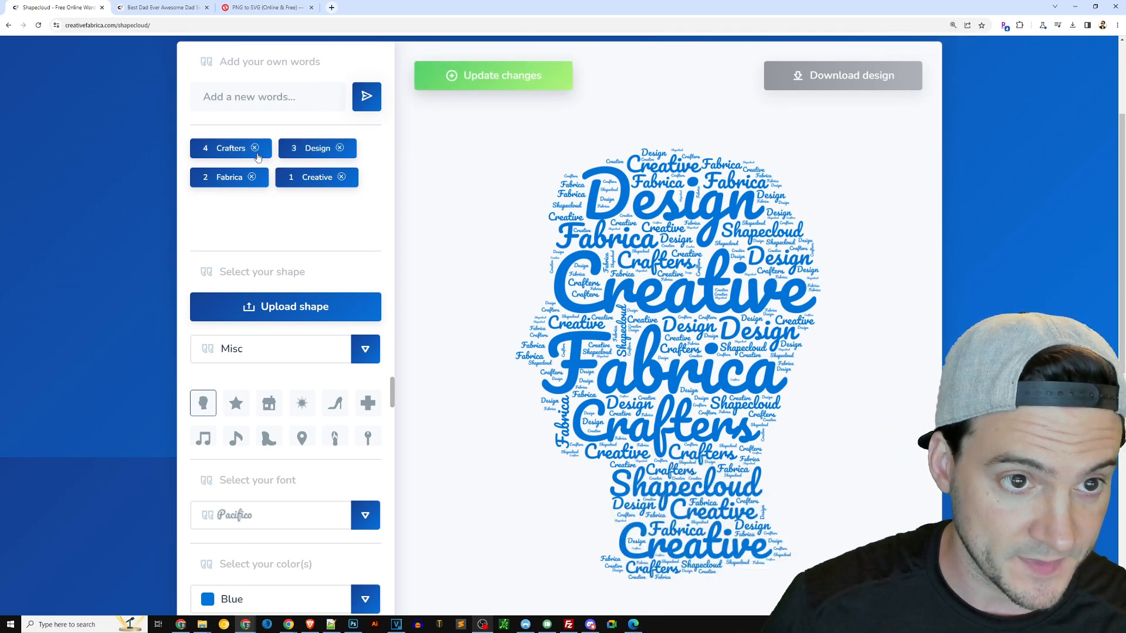
left_click(254, 149)
left_click(250, 149)
left_click(253, 149)
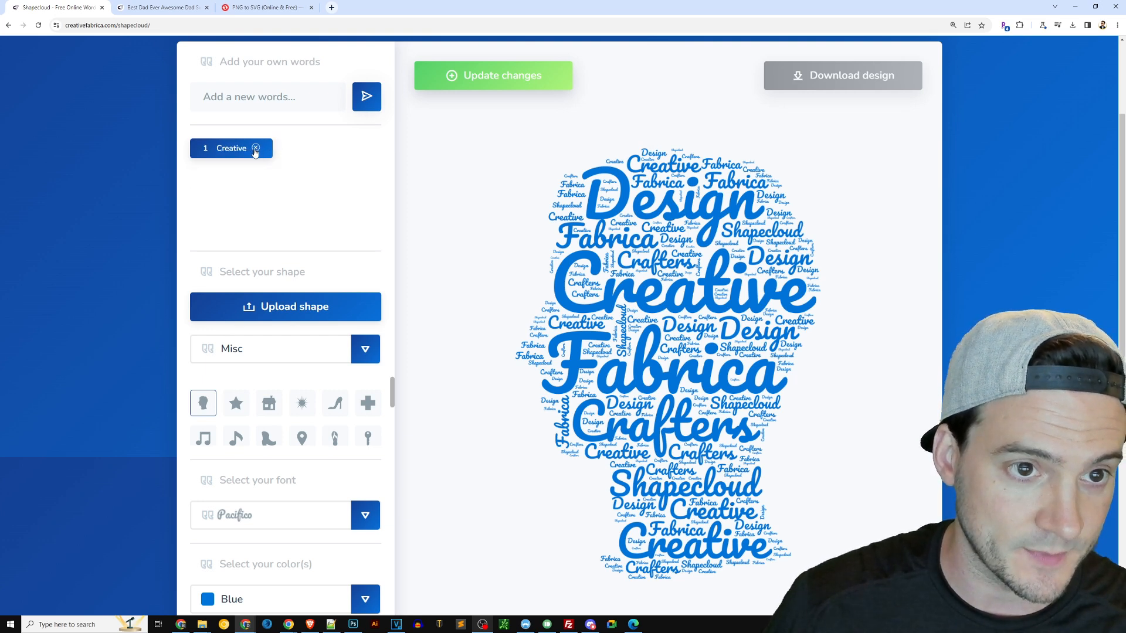
left_click(255, 149)
Add three people's first names to the empty word list as separate entries
type("Ryan")
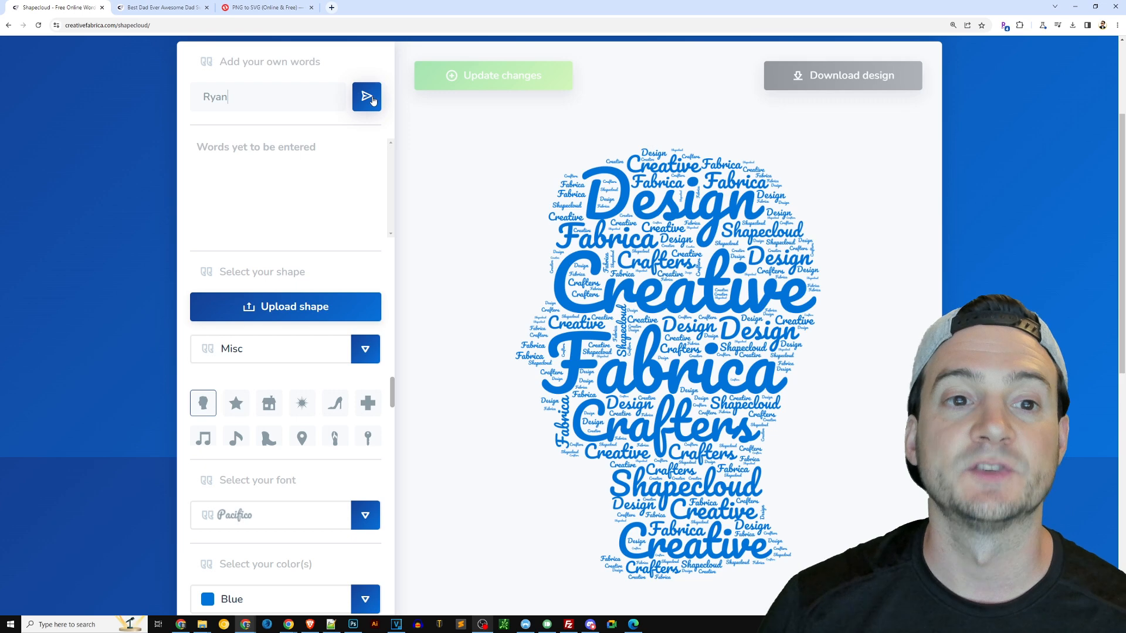
left_click(368, 98)
left_click(268, 98)
type("Mari")
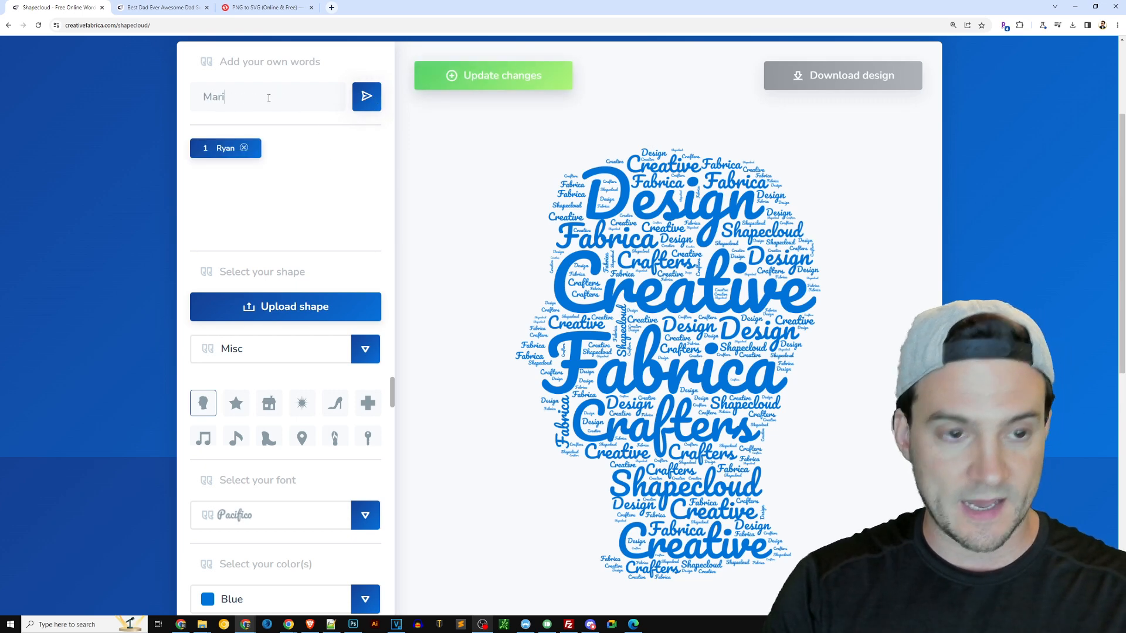
type("el")
key("Return")
type("Sa")
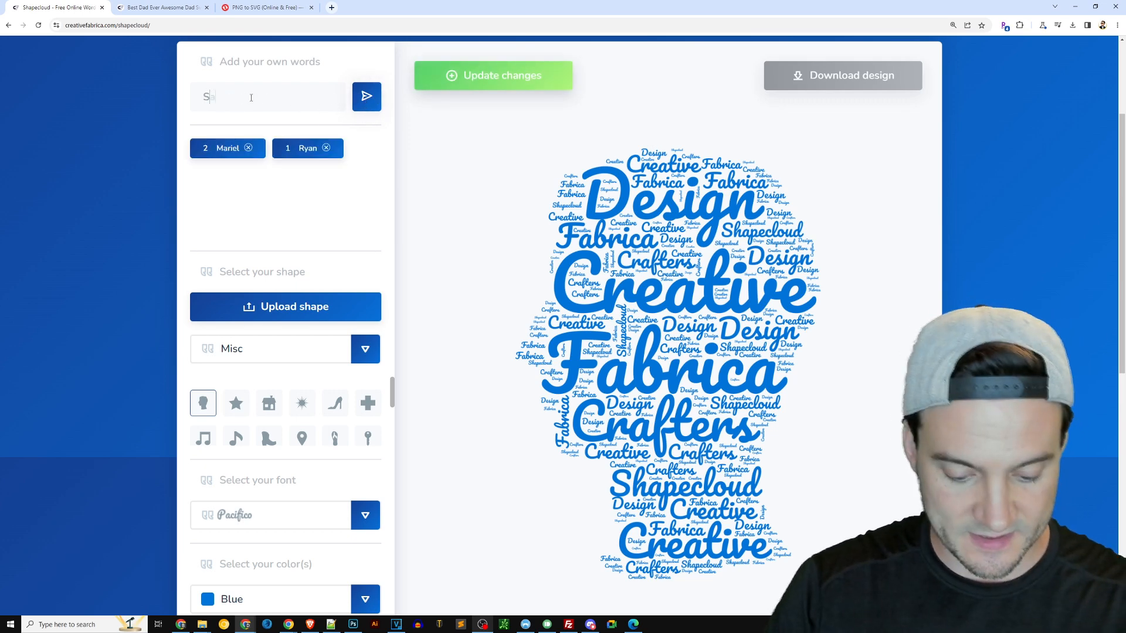
type("mattha")
key("Return")
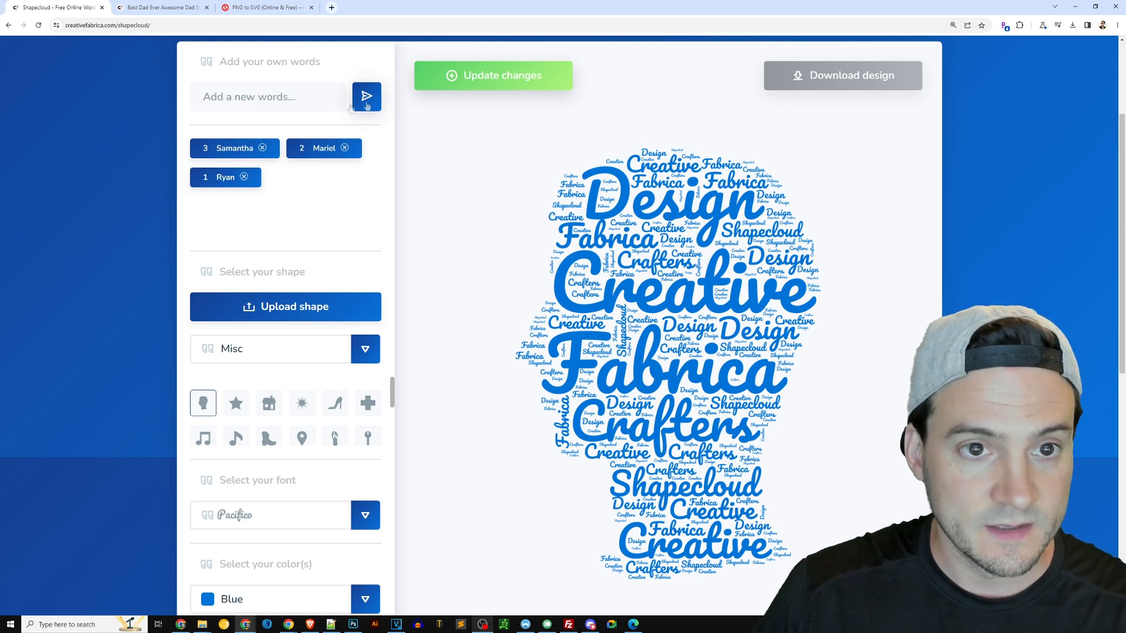
Add three more first names to the word list, one entry per name
type("Colton")
key("Return")
type("Kevin")
left_click(367, 96)
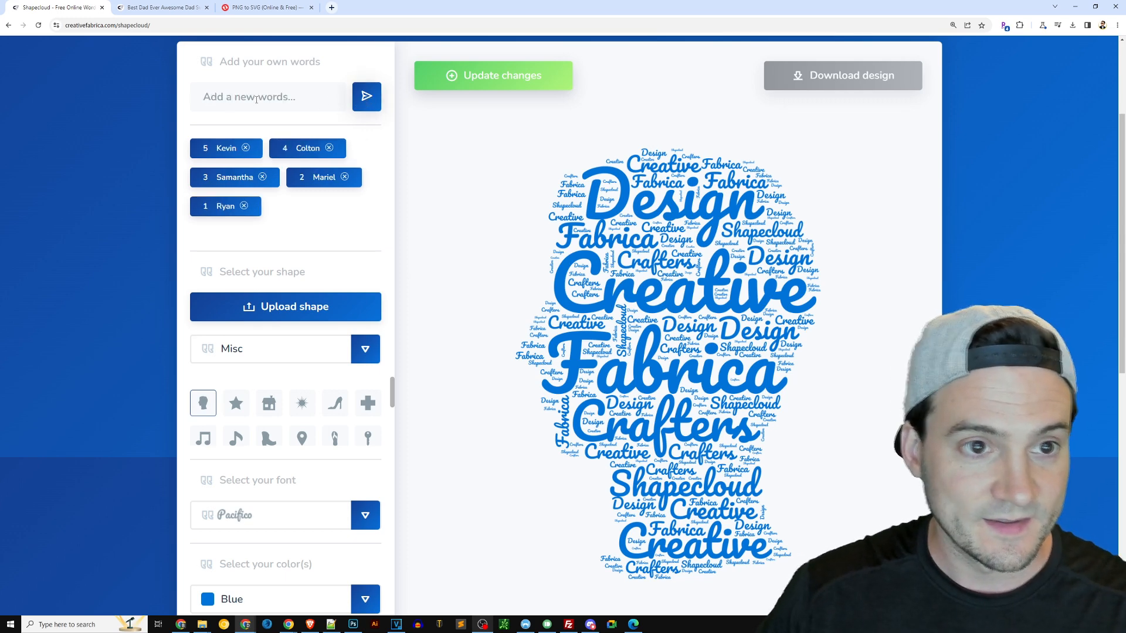
left_click(226, 99)
type("Amanda")
left_click(366, 96)
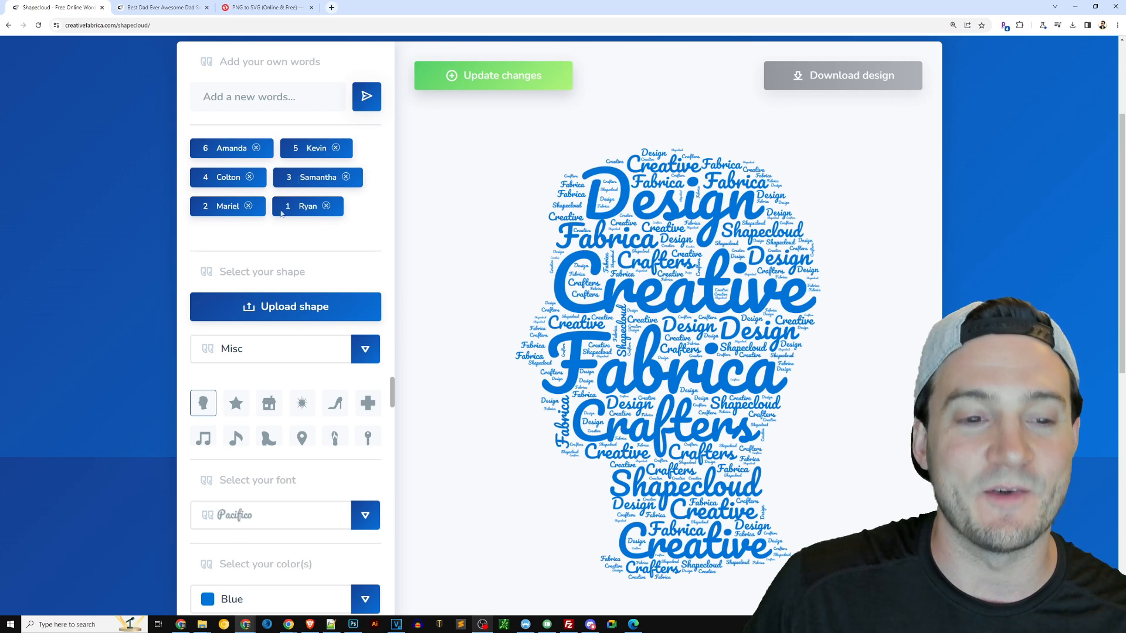
Regenerate the head-shaped word cloud using the entered names
scroll(435, 136, "down", 1)
scroll(435, 136, "up", 3)
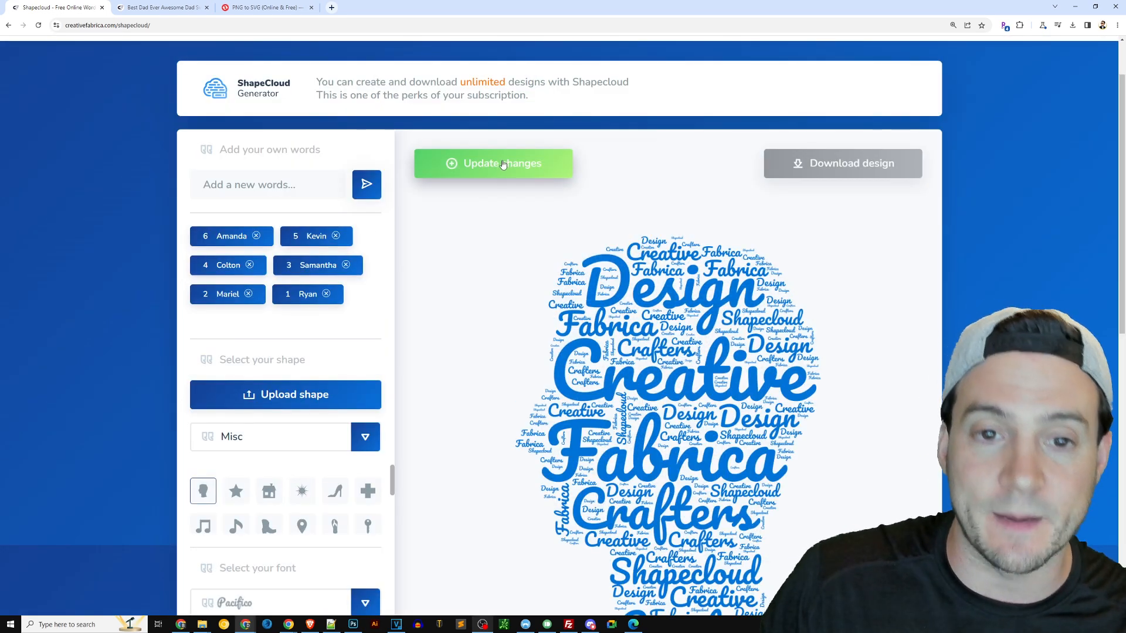
scroll(502, 164, "down", 1)
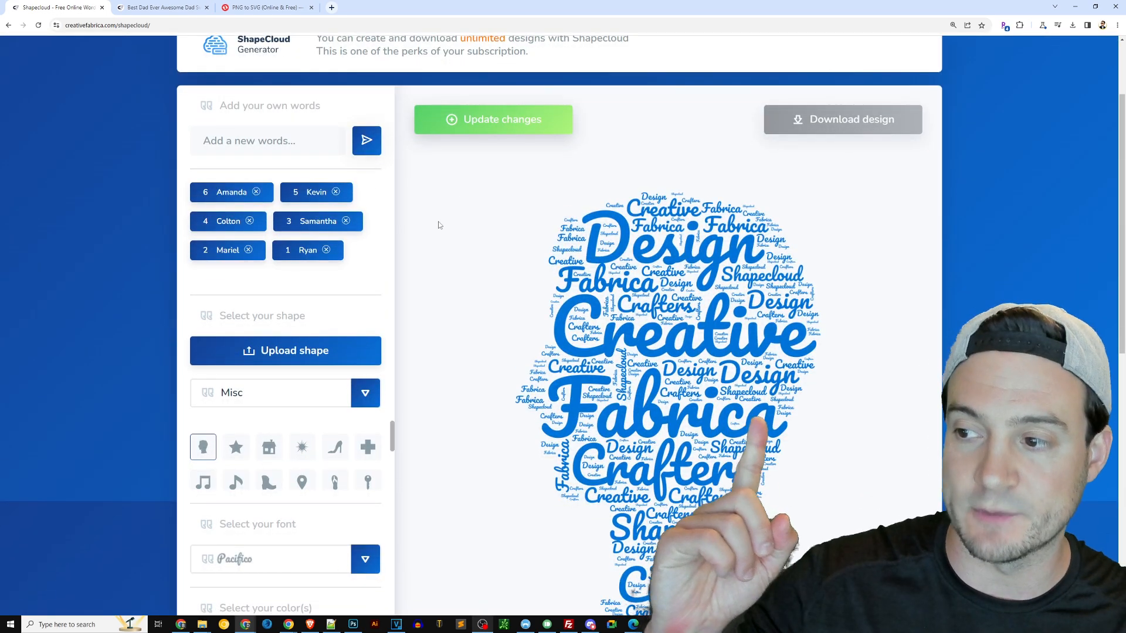
left_click(483, 121)
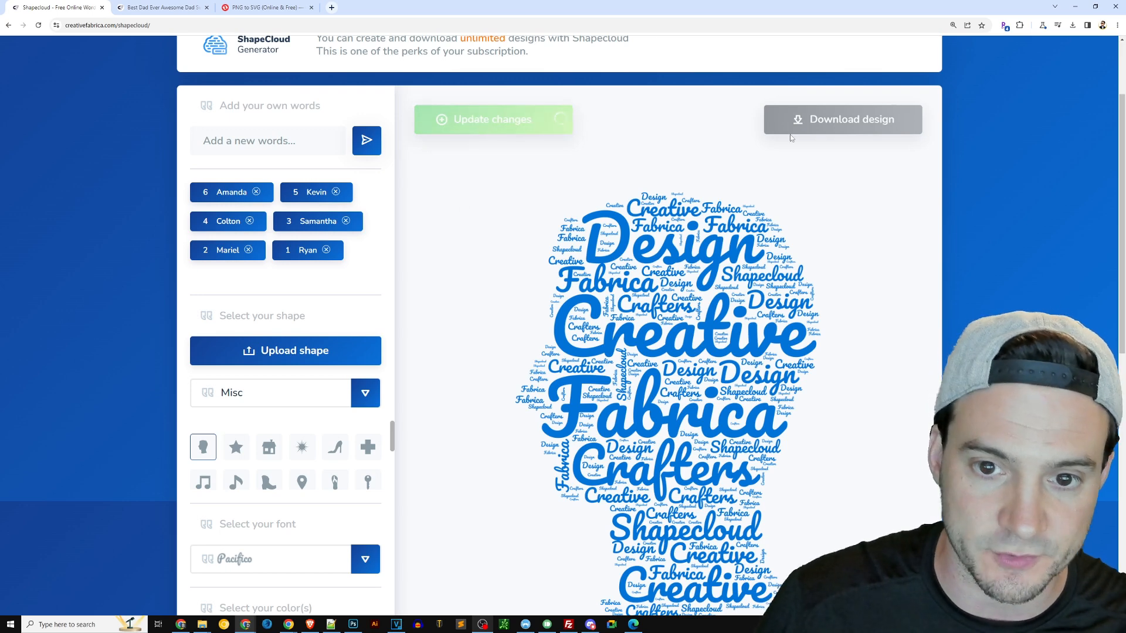
scroll(921, 267, "down", 1)
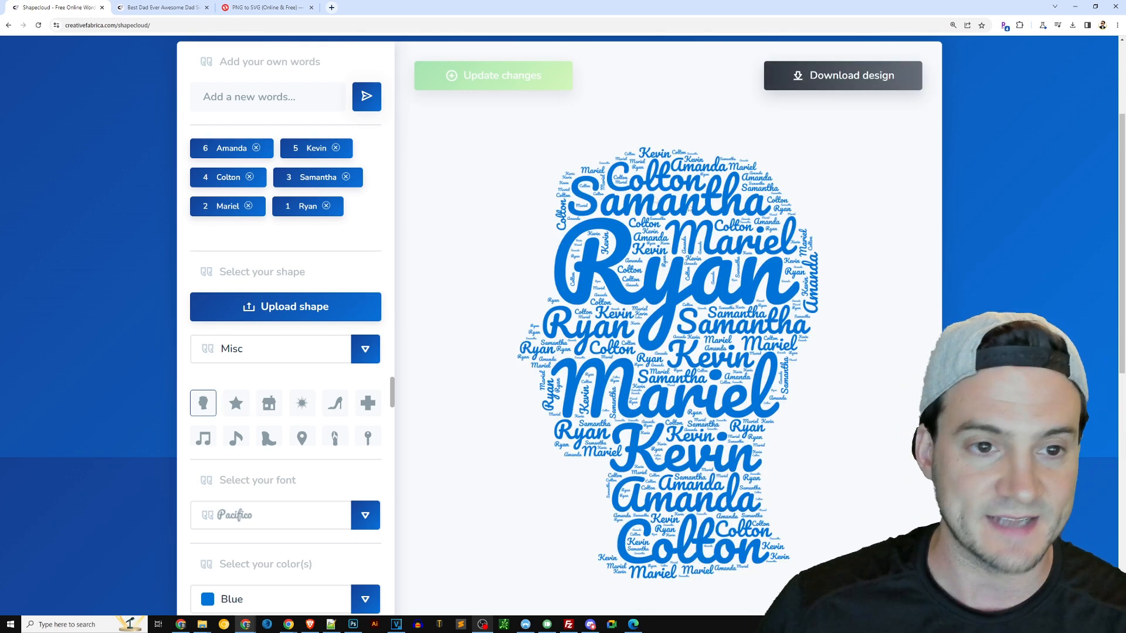
Upload the custom SVG of the DAD lettering as the word cloud shape
scroll(265, 254, "down", 1)
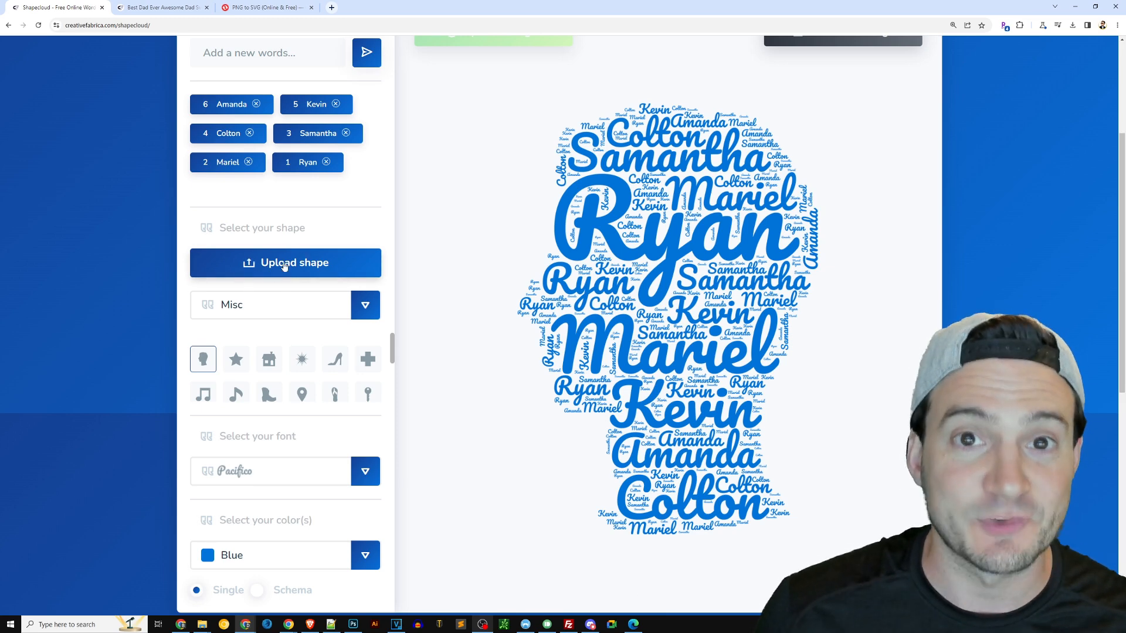
left_click(284, 265)
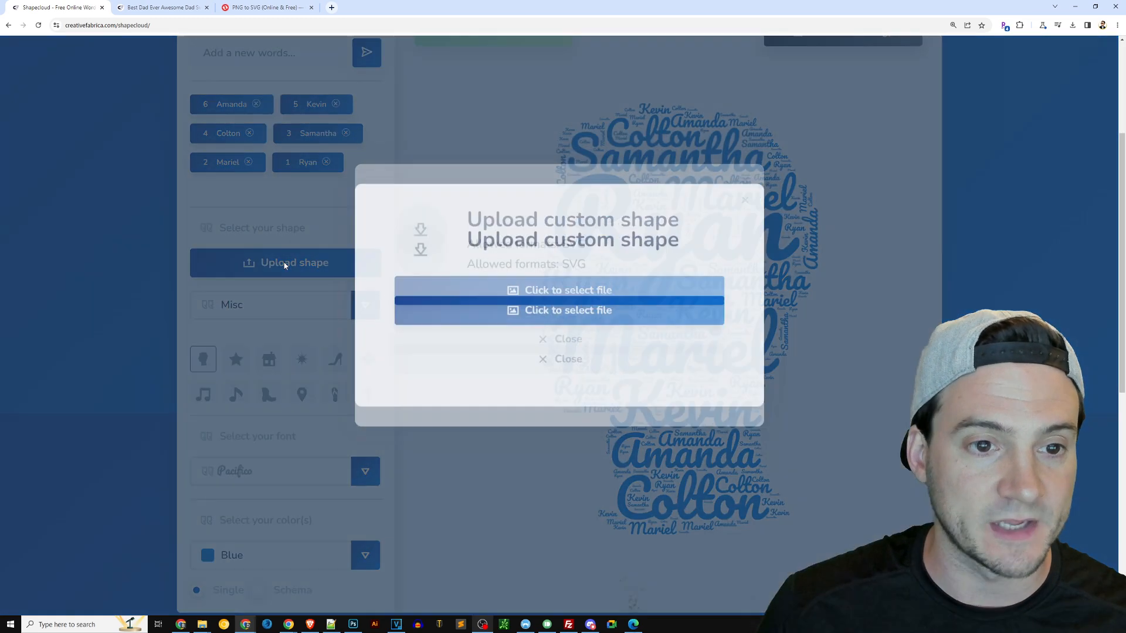
left_click(583, 339)
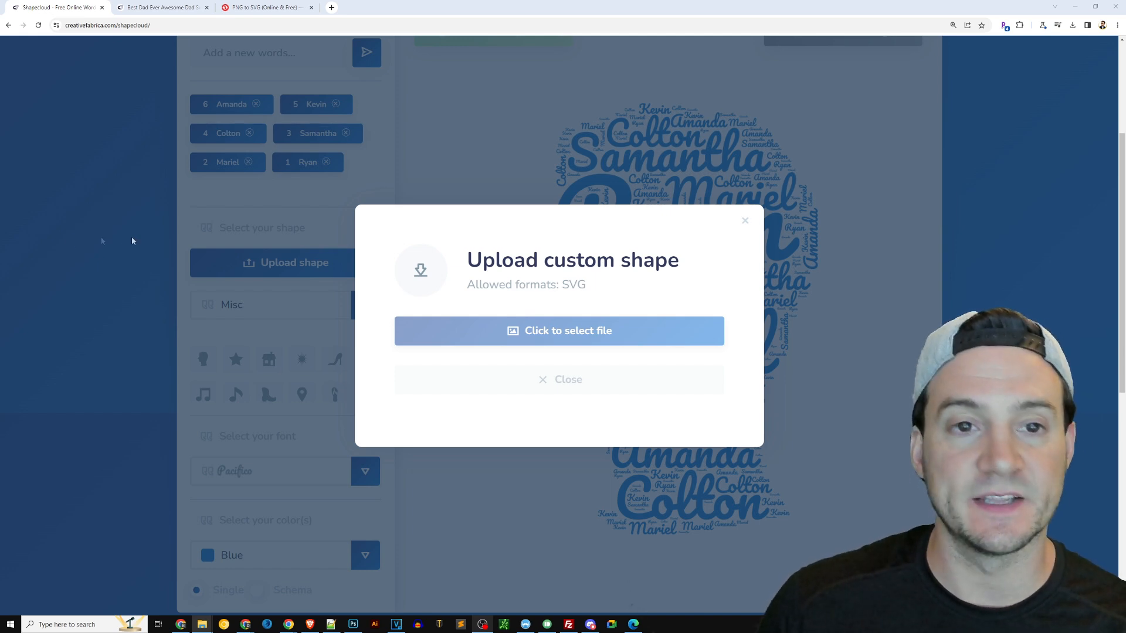
scroll(793, 459, "up", 2)
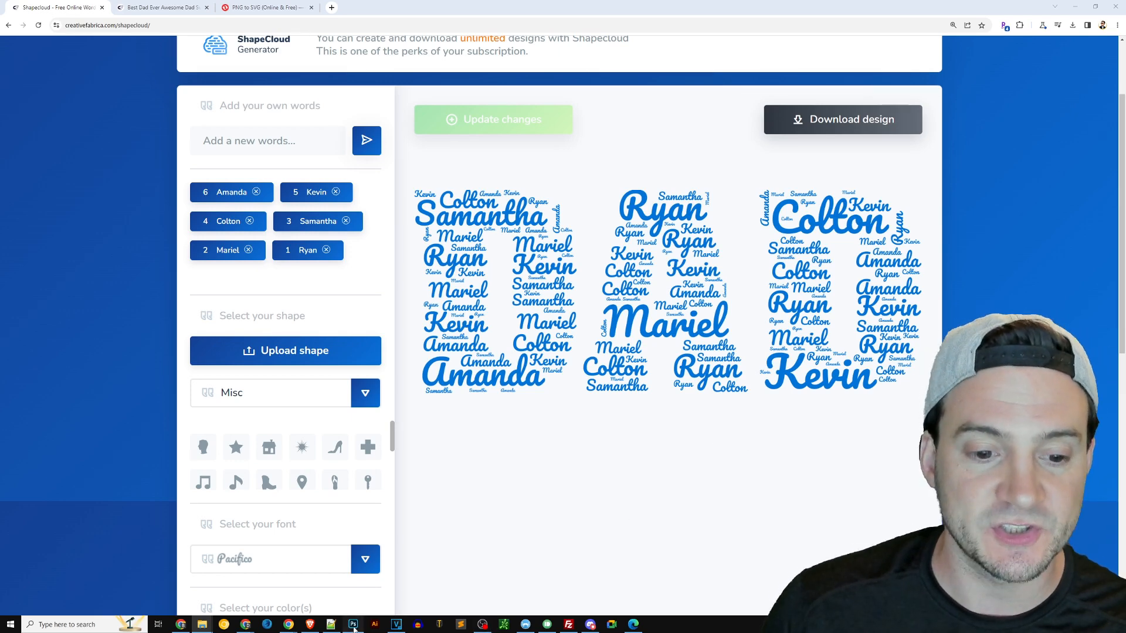
Compare the Best Dad Ever product page with its Photoshop document and the isolated DAD lettering in Untitled-2
left_click(353, 624)
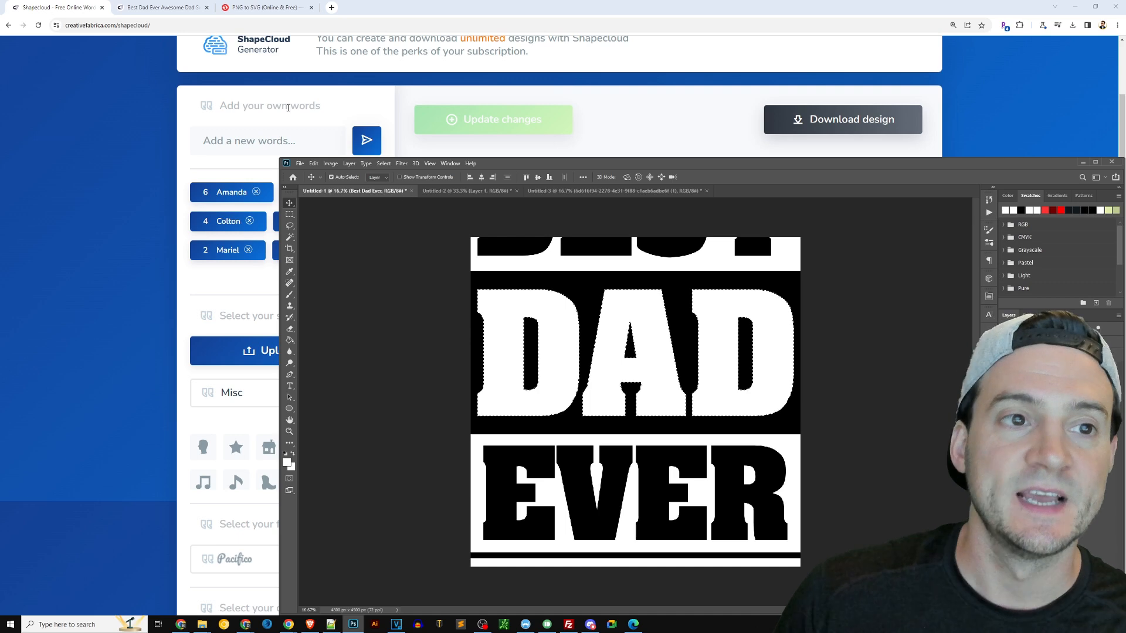
left_click(162, 7)
scroll(685, 285, "down", 3)
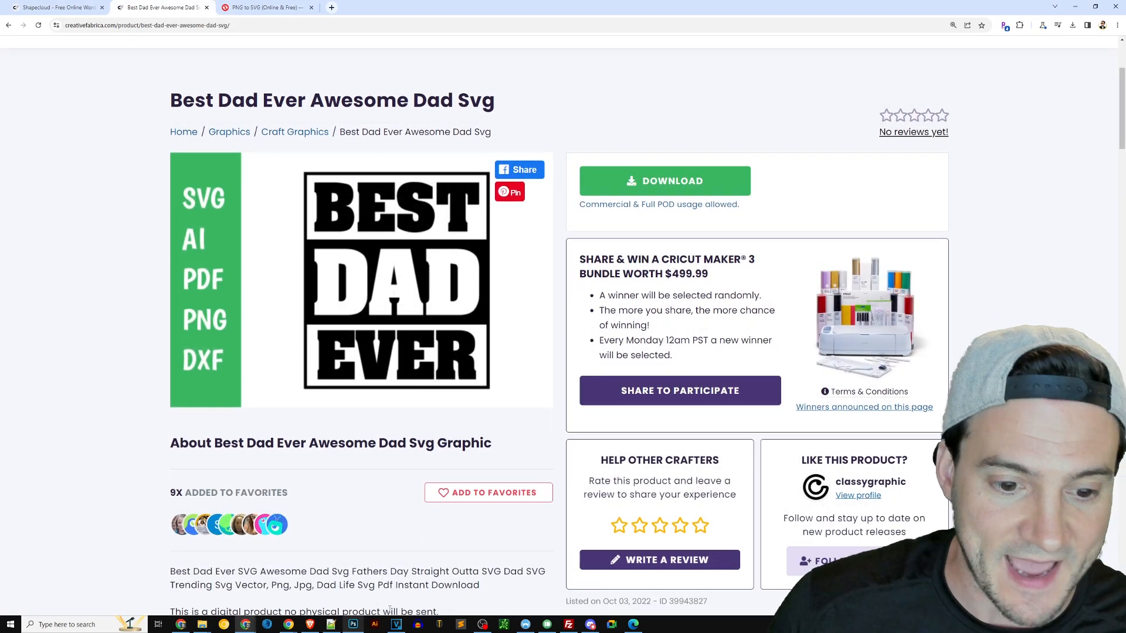
left_click(352, 624)
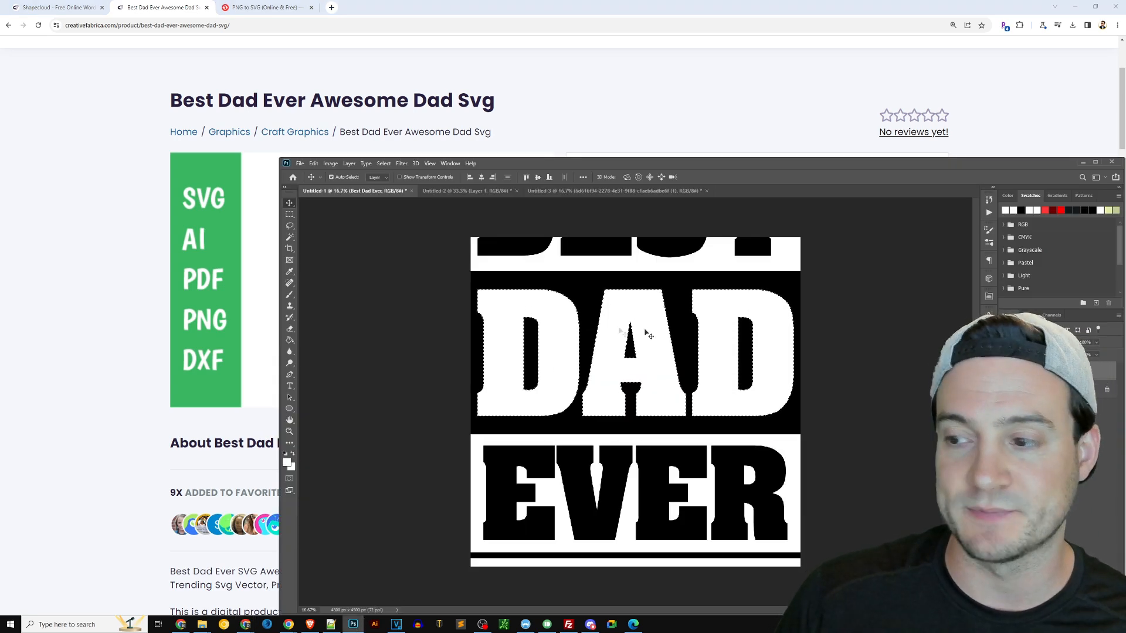
left_click(467, 190)
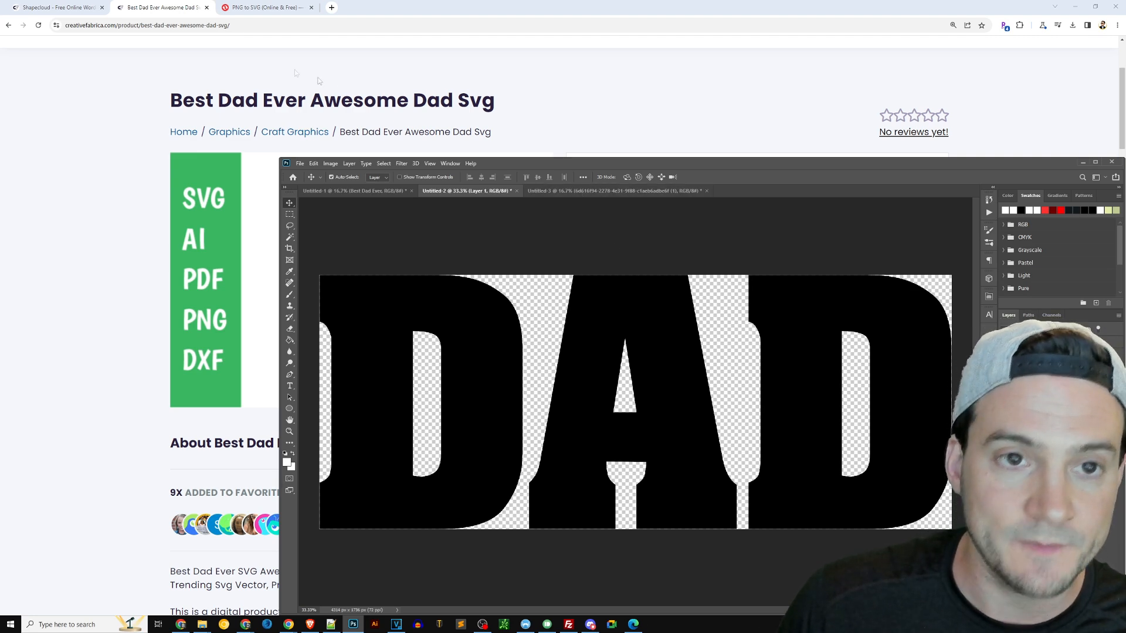
Switch to Convertio in the browser and examine its PNG to SVG Converter page
left_click(262, 8)
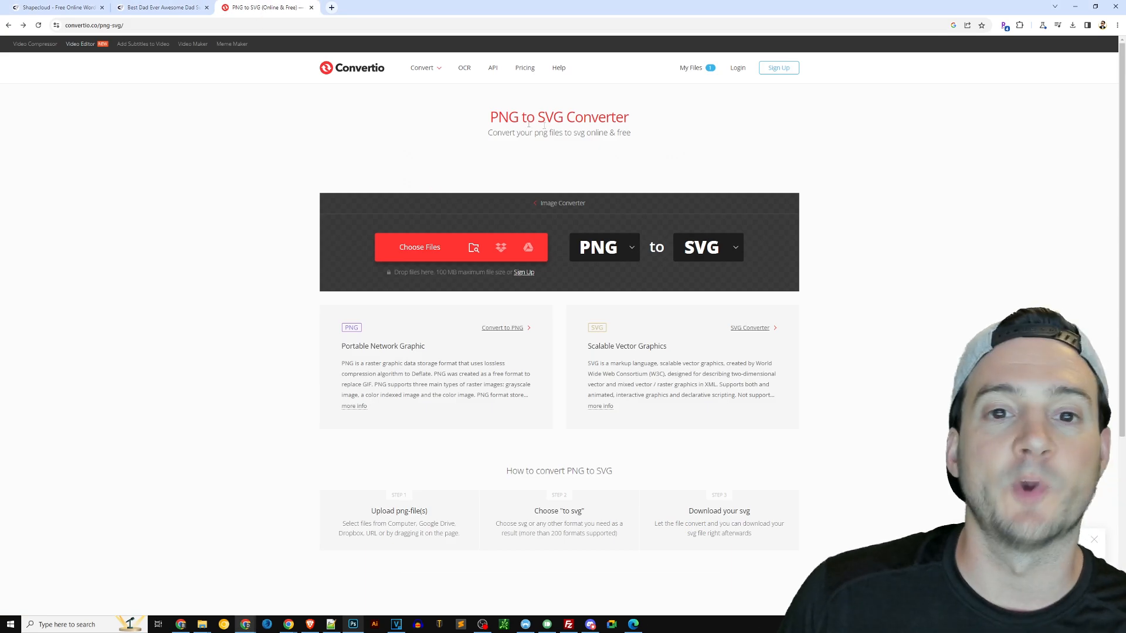
key("ctrl+plus")
key("ctrl+plus")
key("ctrl+plus")
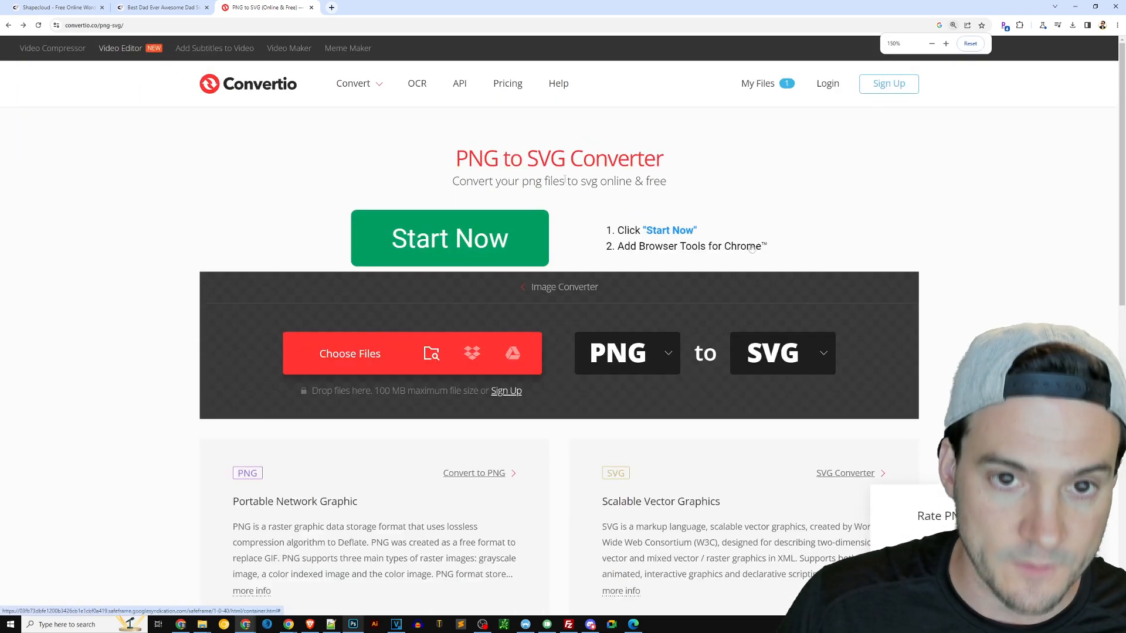
left_click_drag(456, 160, 683, 170)
left_click(685, 170)
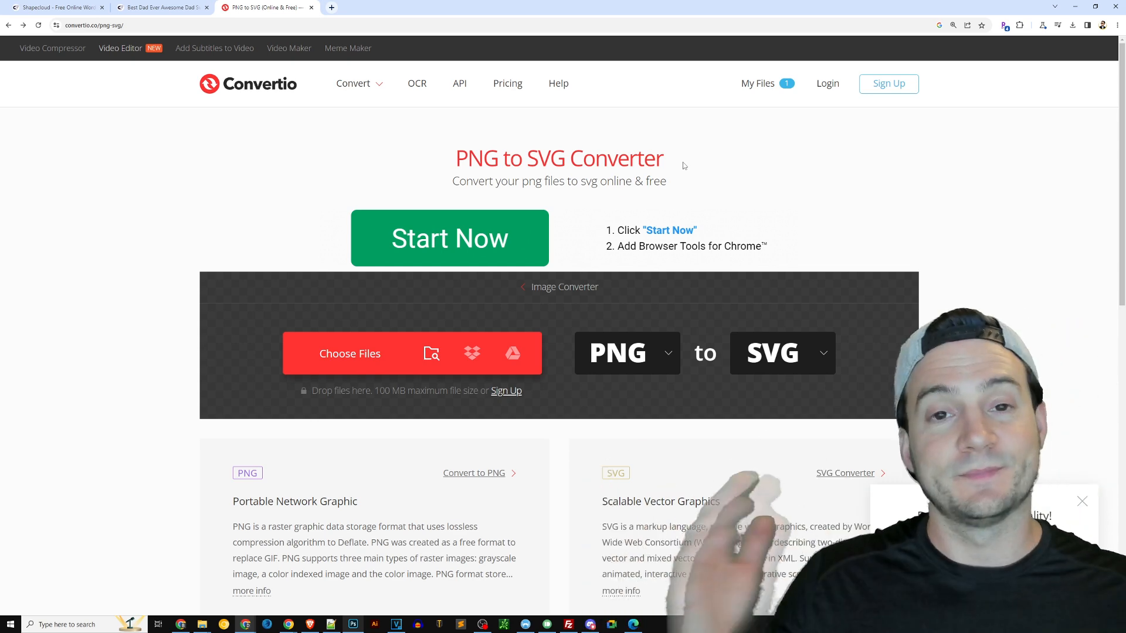
left_click(59, 8)
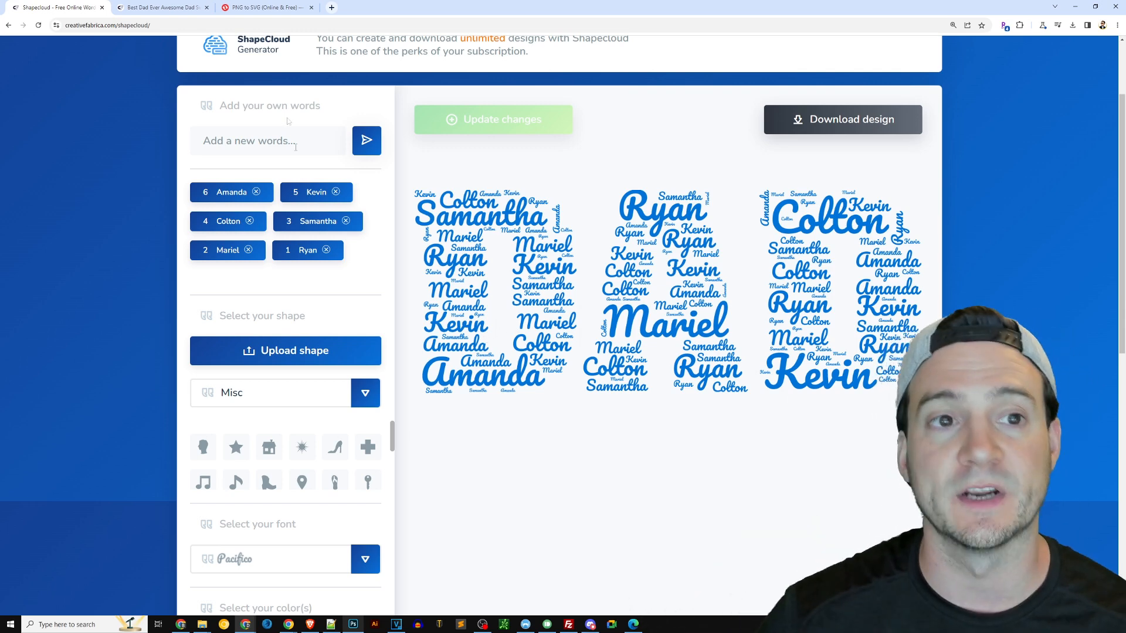
left_click(265, 7)
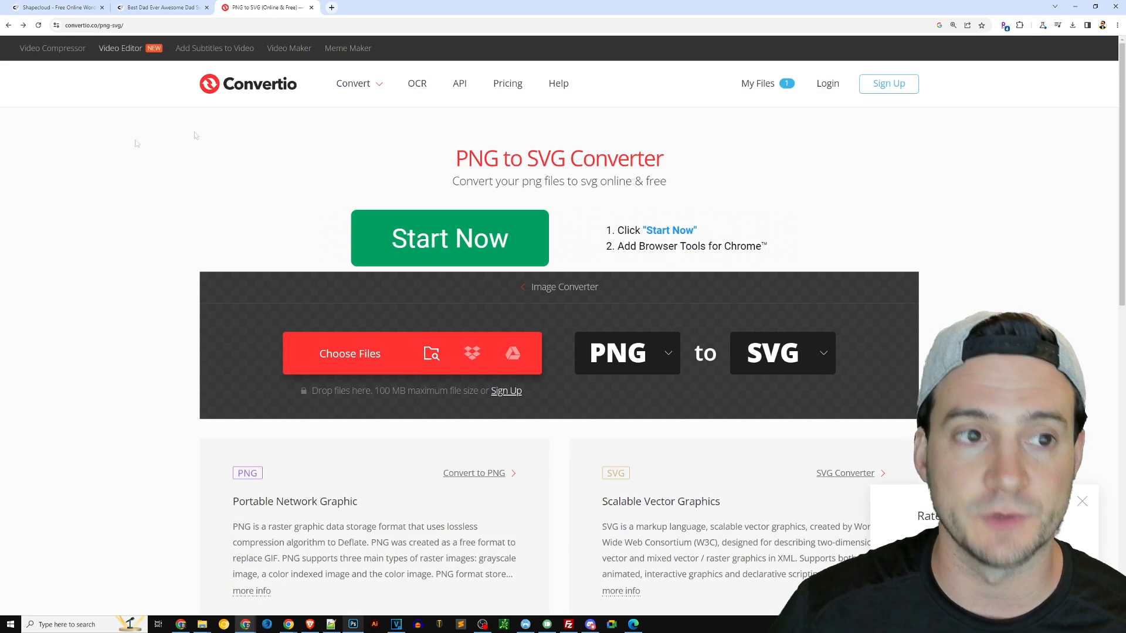
Return to Shapecloud and change the preset shape category to Animals
left_click(52, 10)
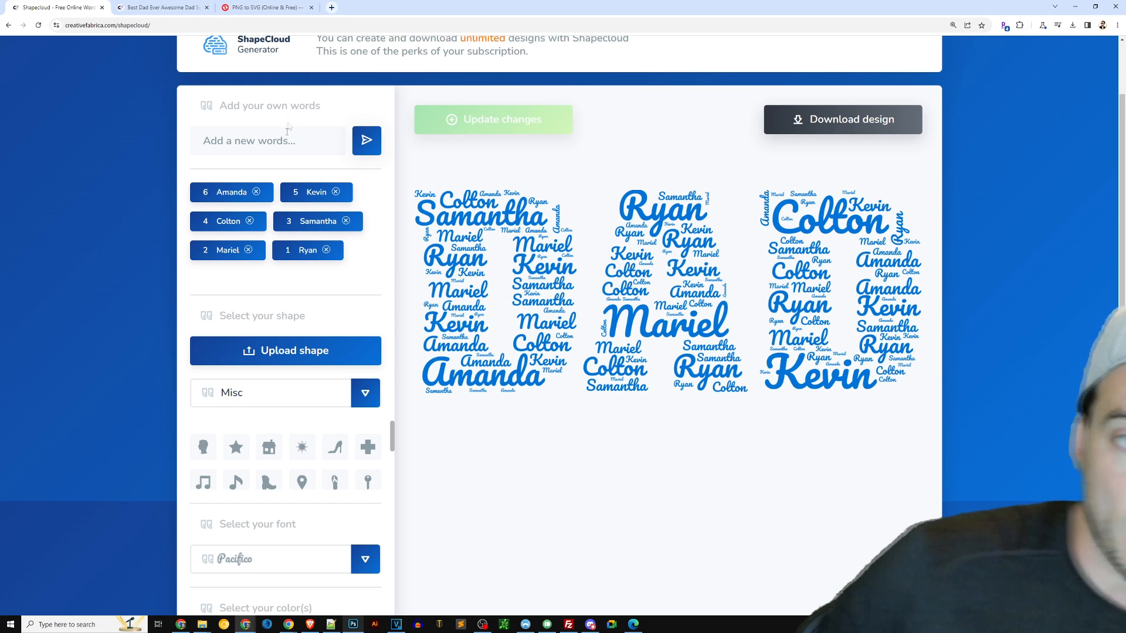
scroll(342, 312, "down", 3)
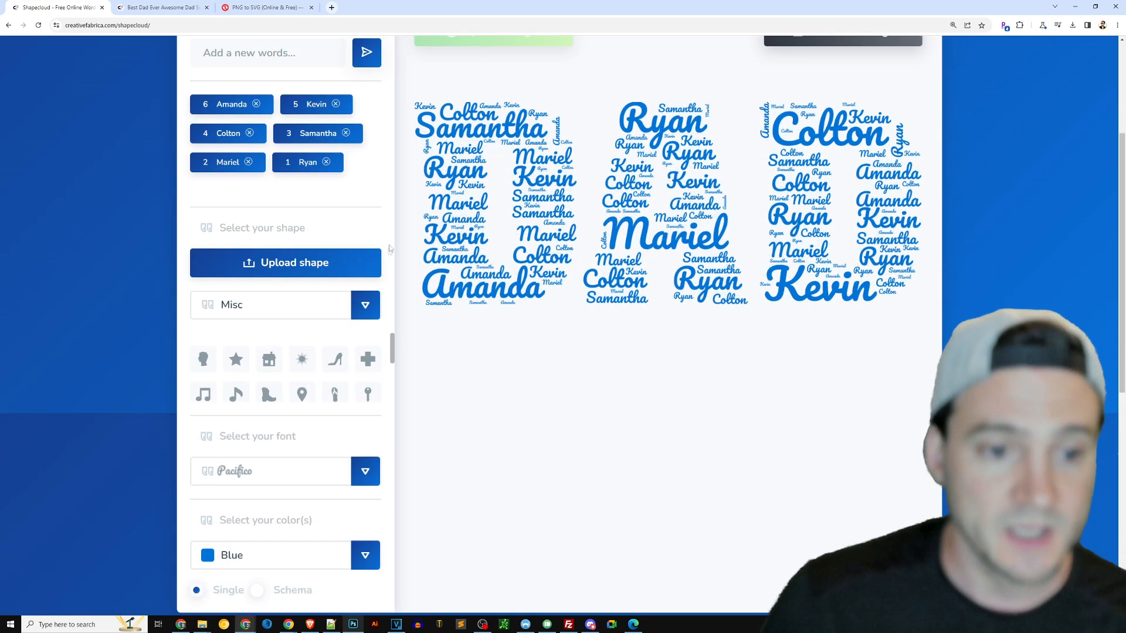
left_click(336, 225)
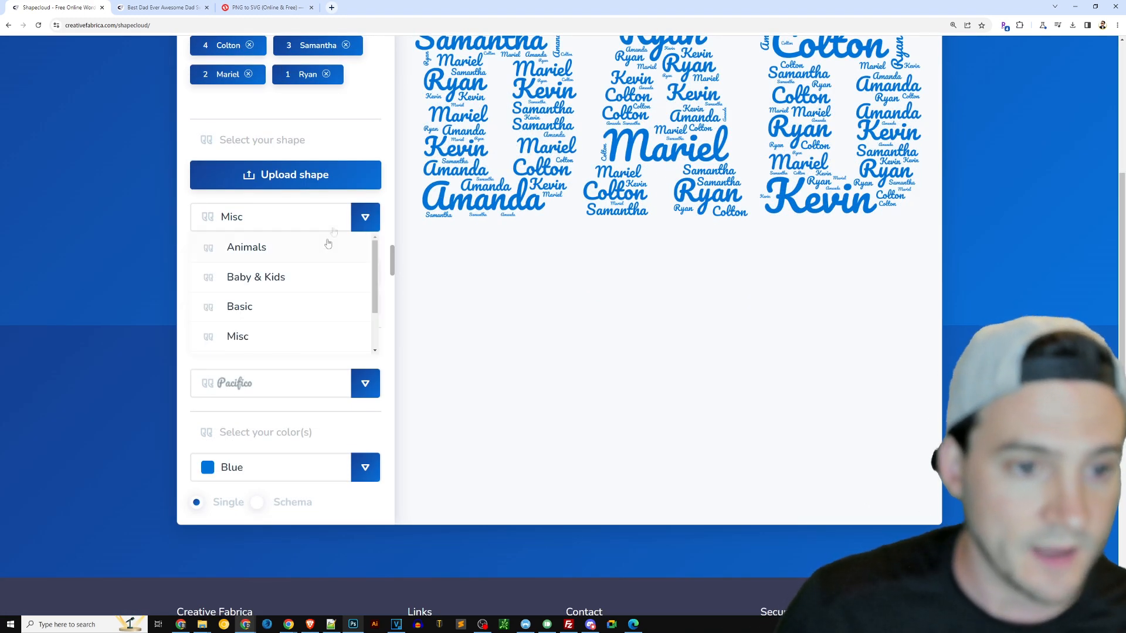
scroll(297, 276, "down", 1)
scroll(281, 287, "up", 2)
left_click(263, 305)
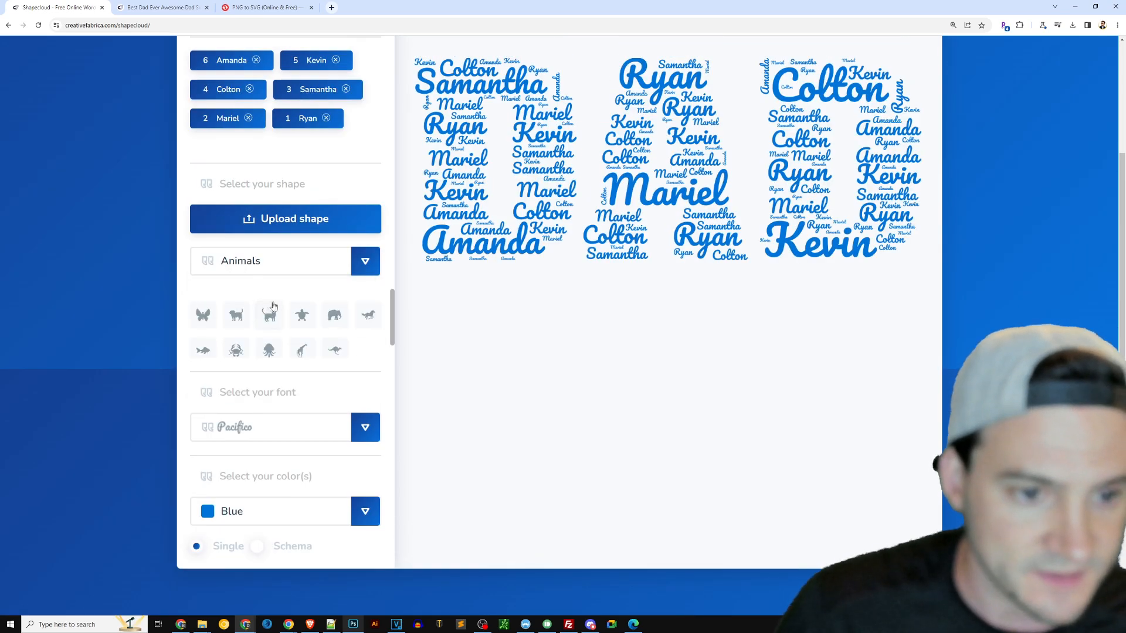
scroll(622, 419, "up", 1)
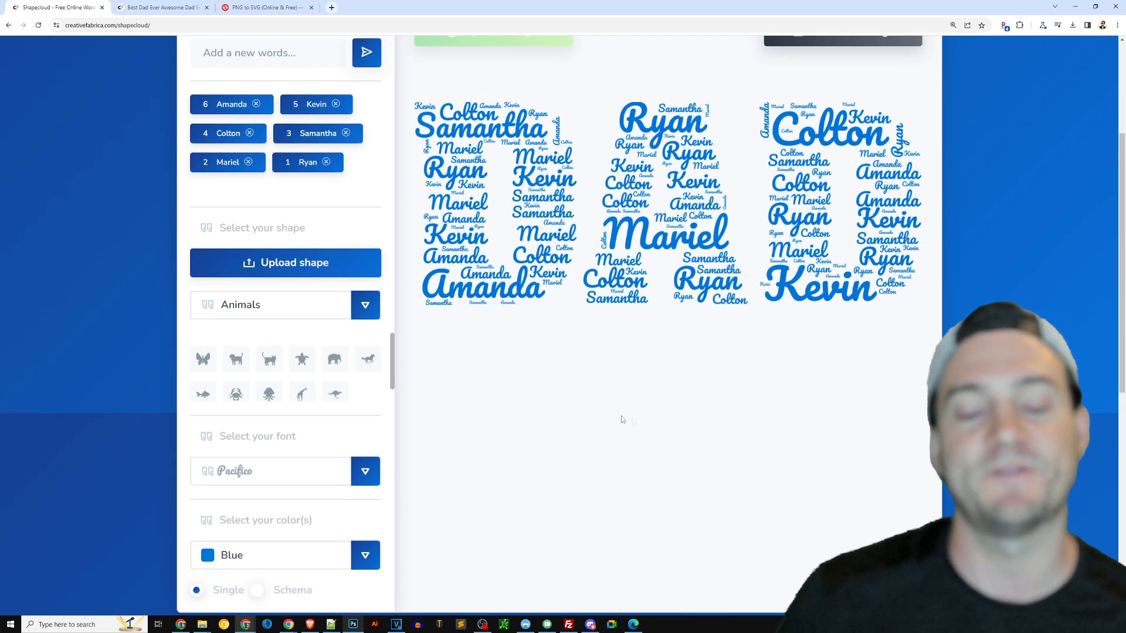
Change the word cloud's font to Libre Baskerville
scroll(389, 417, "down", 1)
scroll(463, 459, "down", 1)
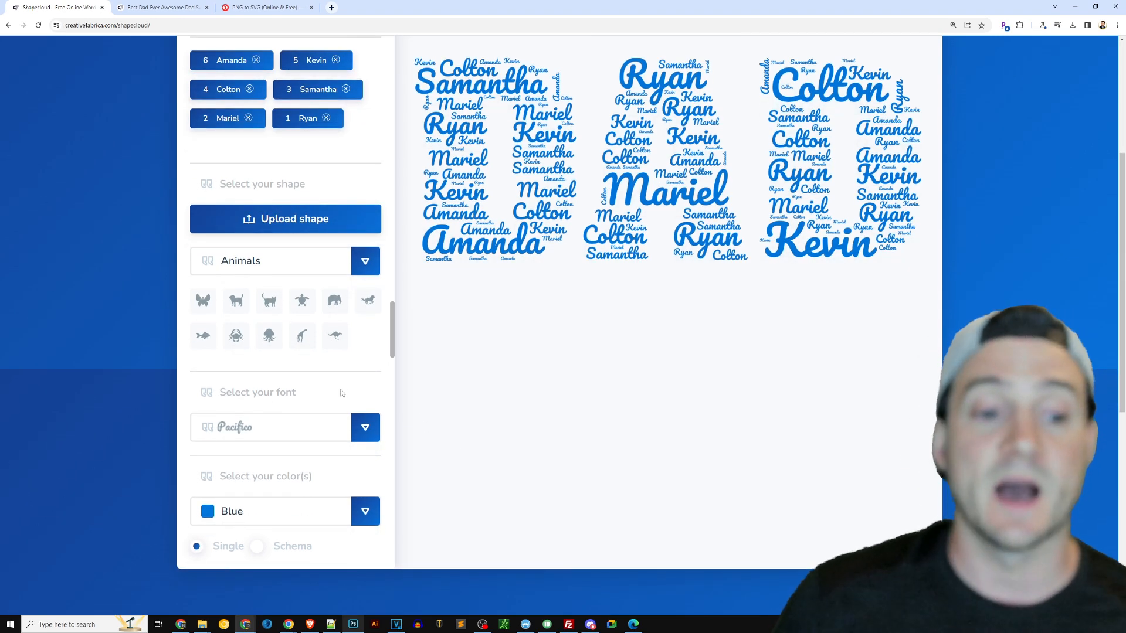
left_click(296, 432)
scroll(301, 425, "down", 1)
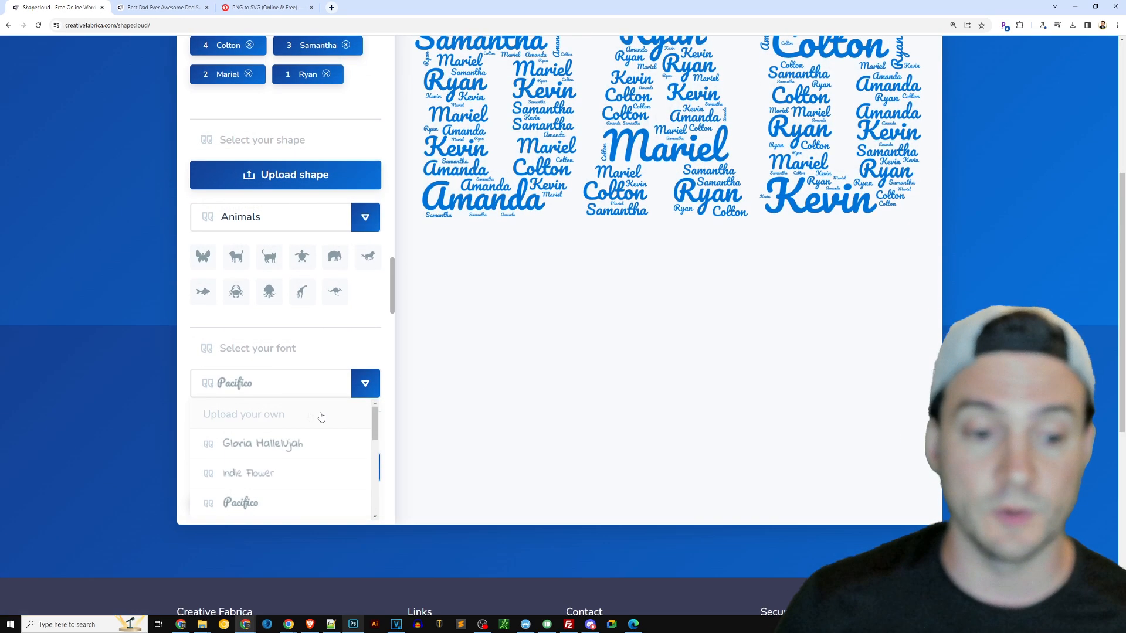
scroll(307, 435, "down", 4)
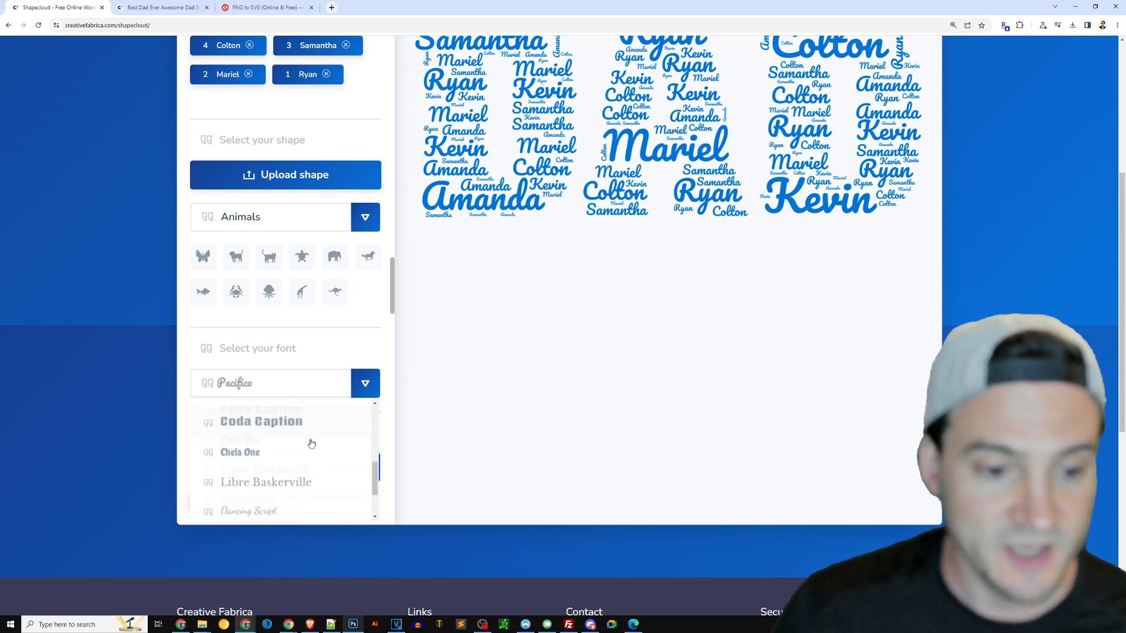
scroll(312, 446, "down", 1)
left_click(264, 420)
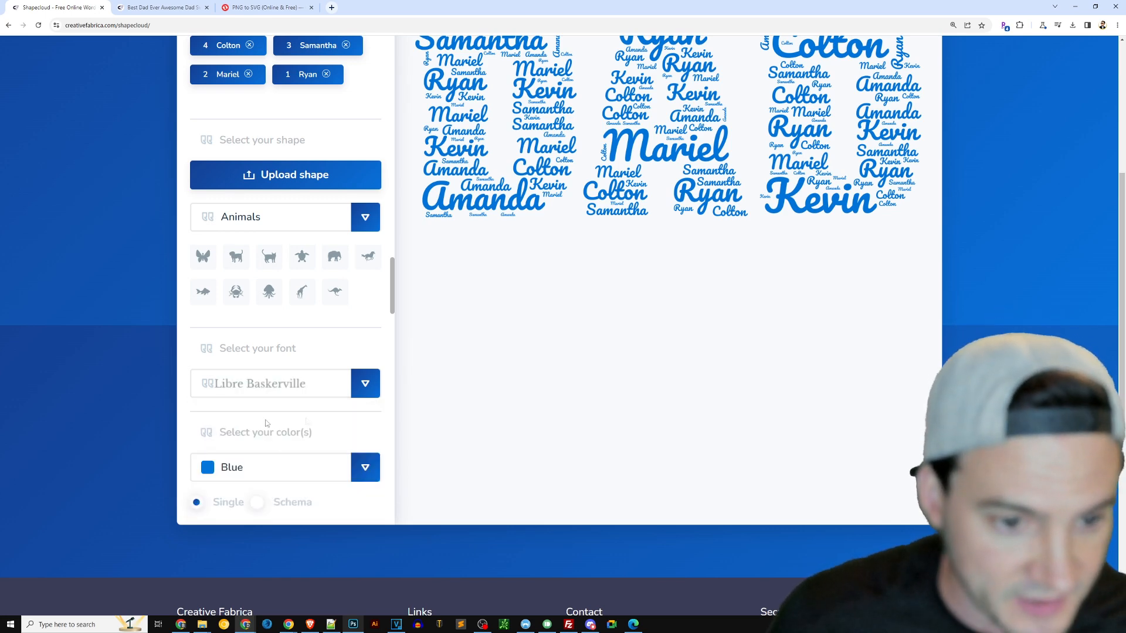
scroll(467, 425, "up", 2)
scroll(593, 459, "up", 2)
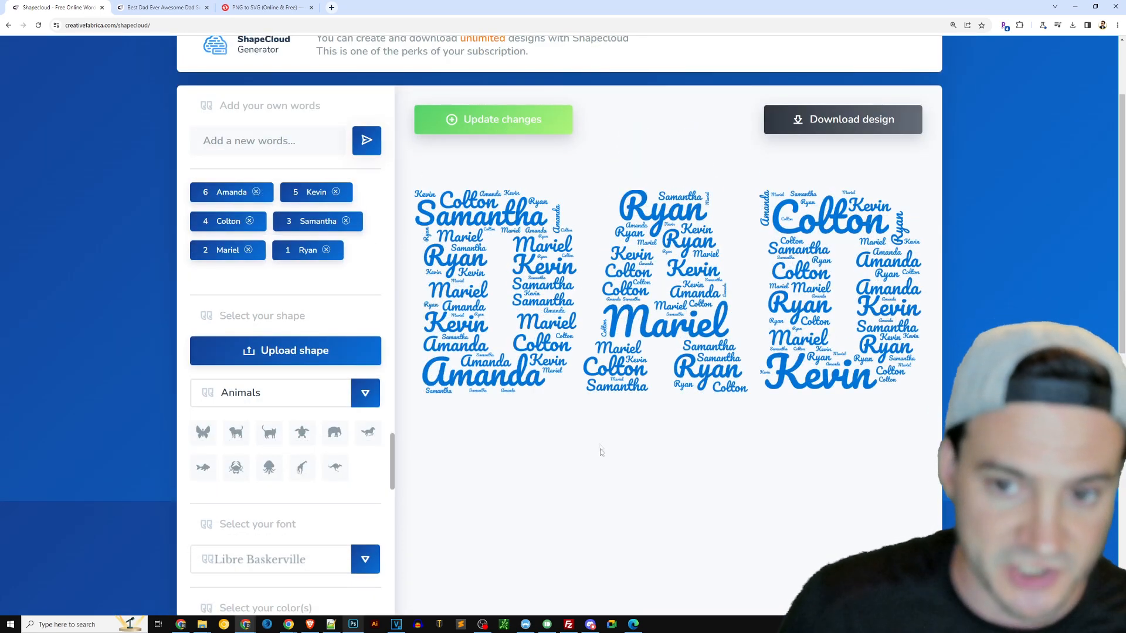
Open the list of single colors and look through the options from Navy to Black
scroll(598, 449, "down", 3)
left_click(255, 433)
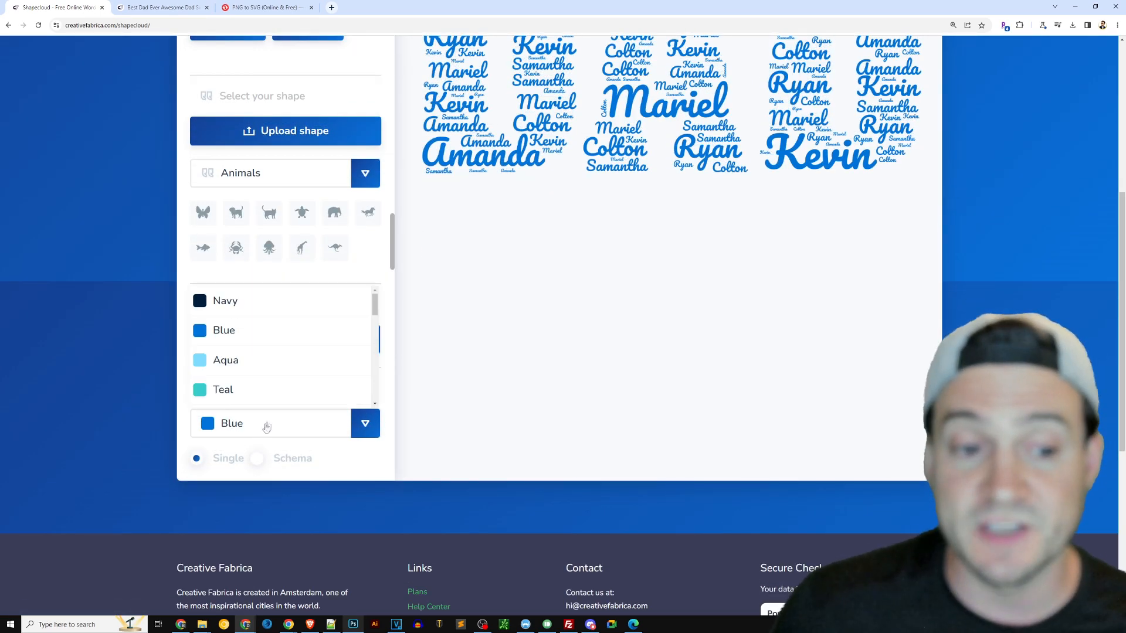
scroll(263, 332, "up", 1)
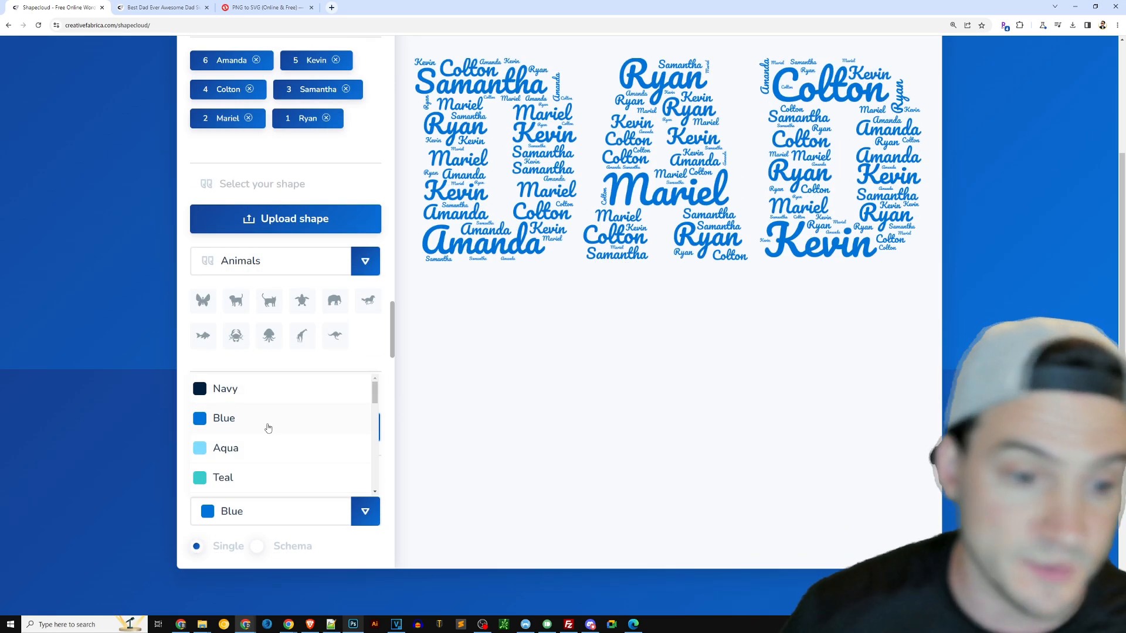
scroll(275, 428, "down", 6)
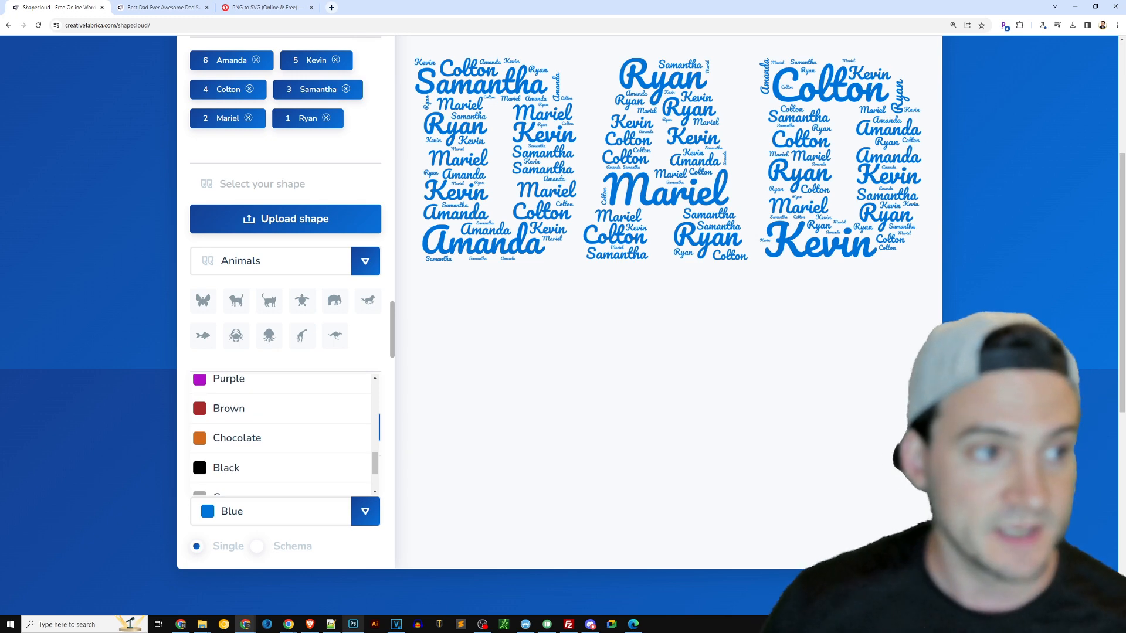
Bring up the Amazon Merch on Demand window, maximize it to examine the DAD design on the black t-shirt, and return to Shapecloud
left_click_drag(0, 111, 380, 125)
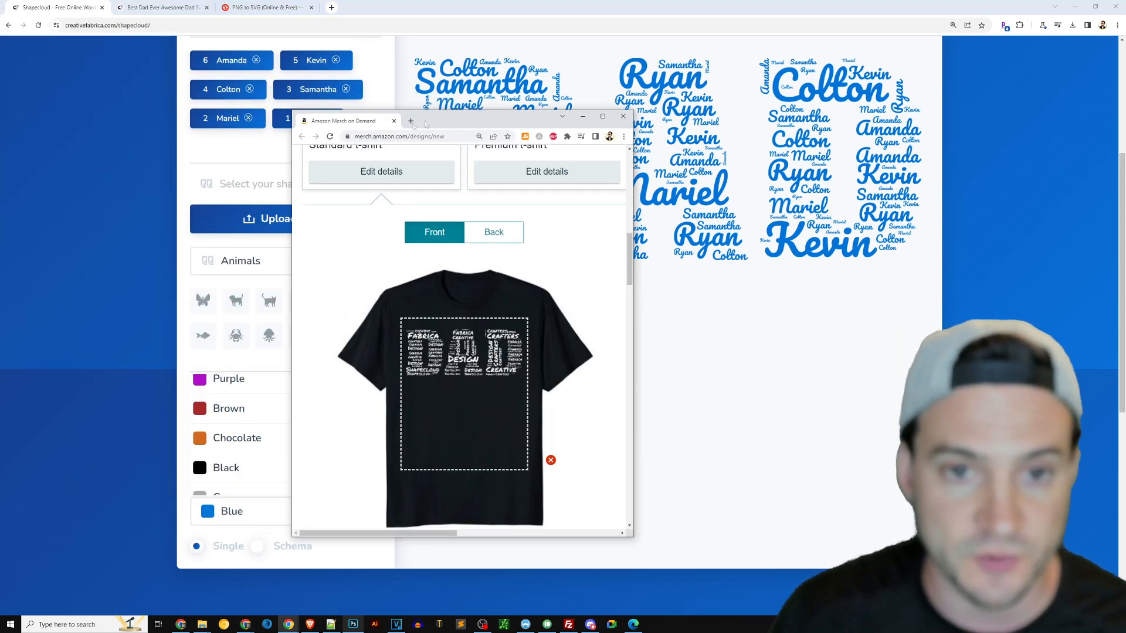
double_click(445, 121)
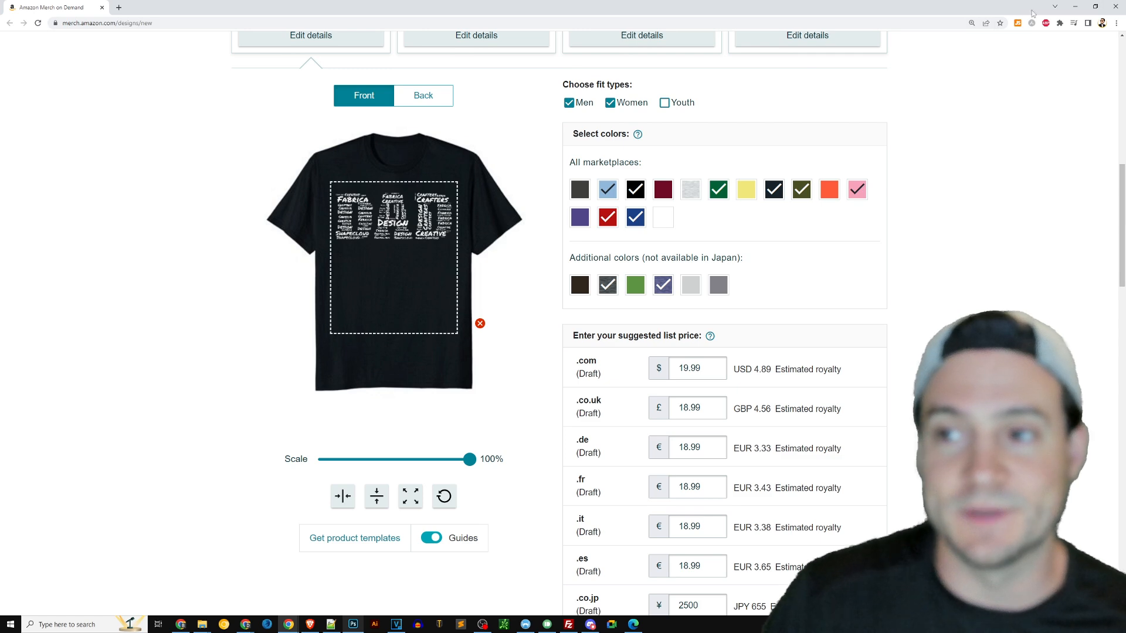
left_click(1117, 6)
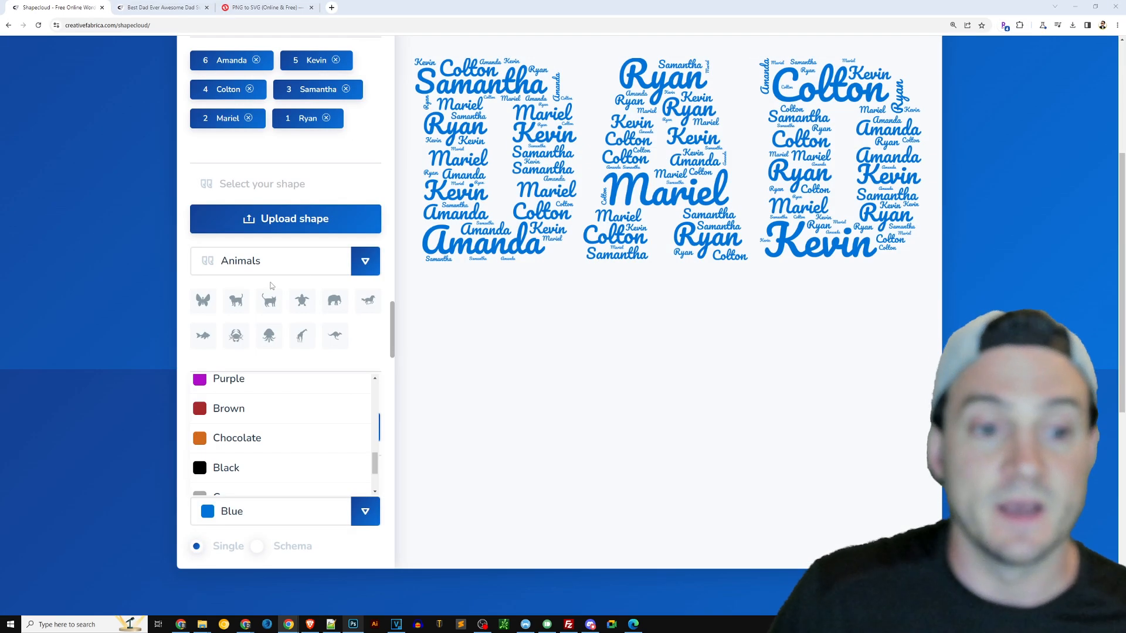
Switch the coloring from Single to Schema and apply the Vitamin C palette to the word cloud
scroll(274, 428, "down", 2)
scroll(246, 422, "up", 4)
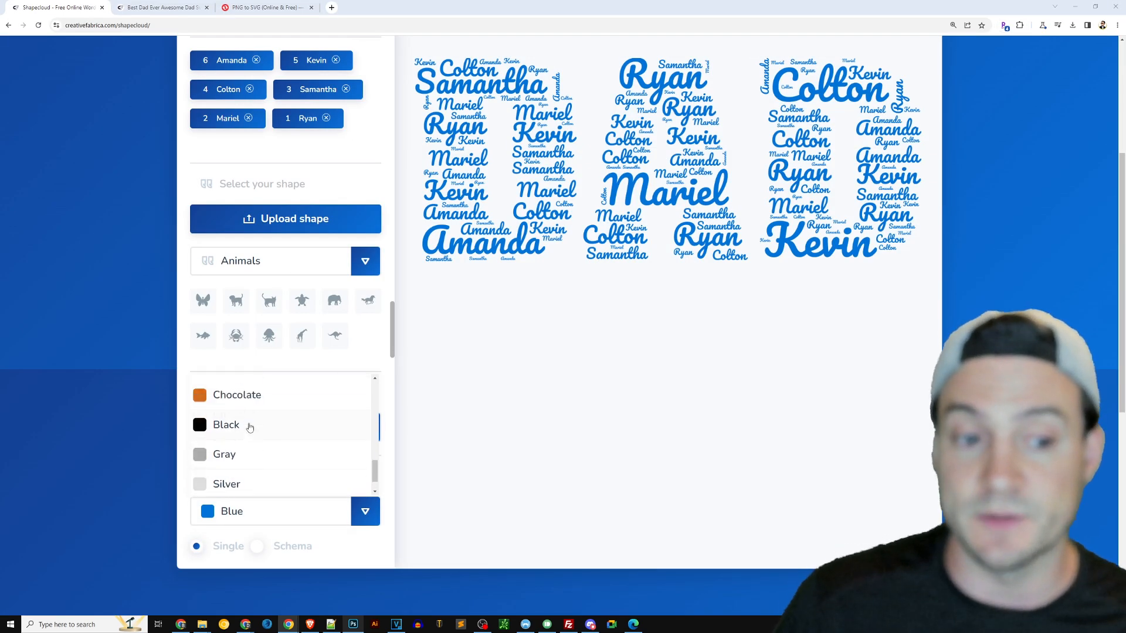
left_click(490, 422)
left_click(257, 547)
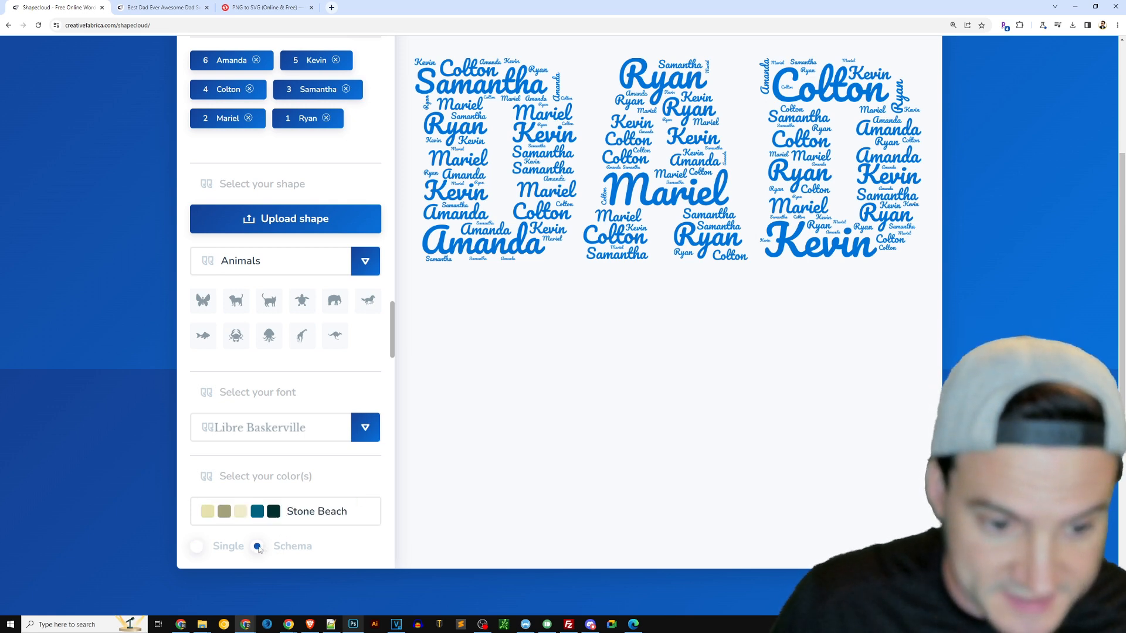
left_click(302, 519)
scroll(338, 426, "down", 5)
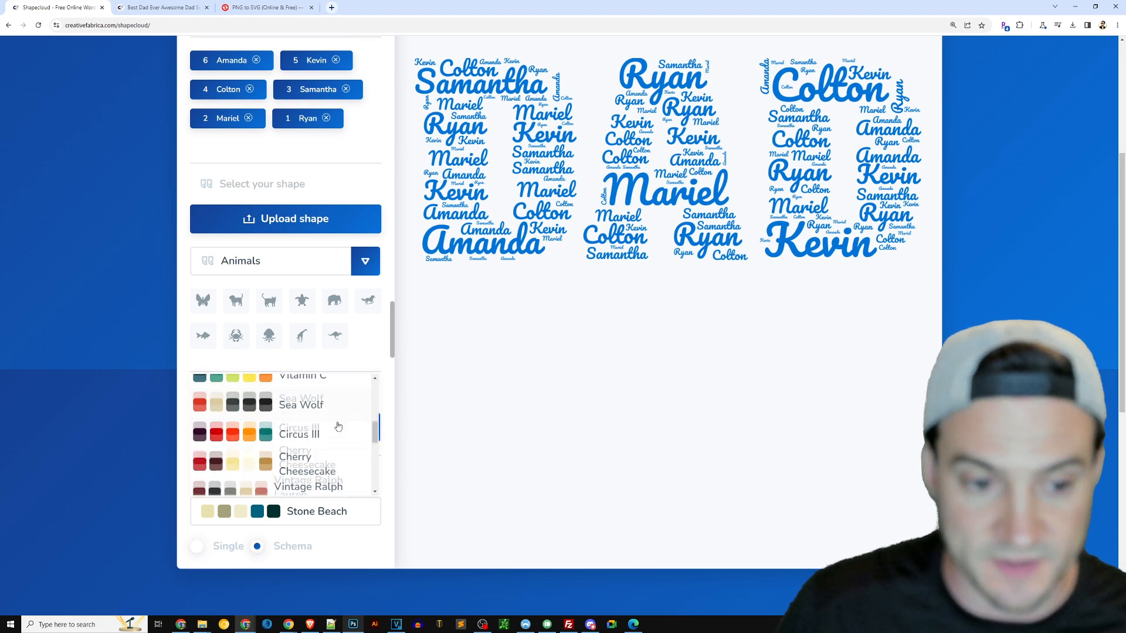
scroll(337, 426, "down", 6)
scroll(318, 396, "up", 3)
scroll(318, 396, "up", 5)
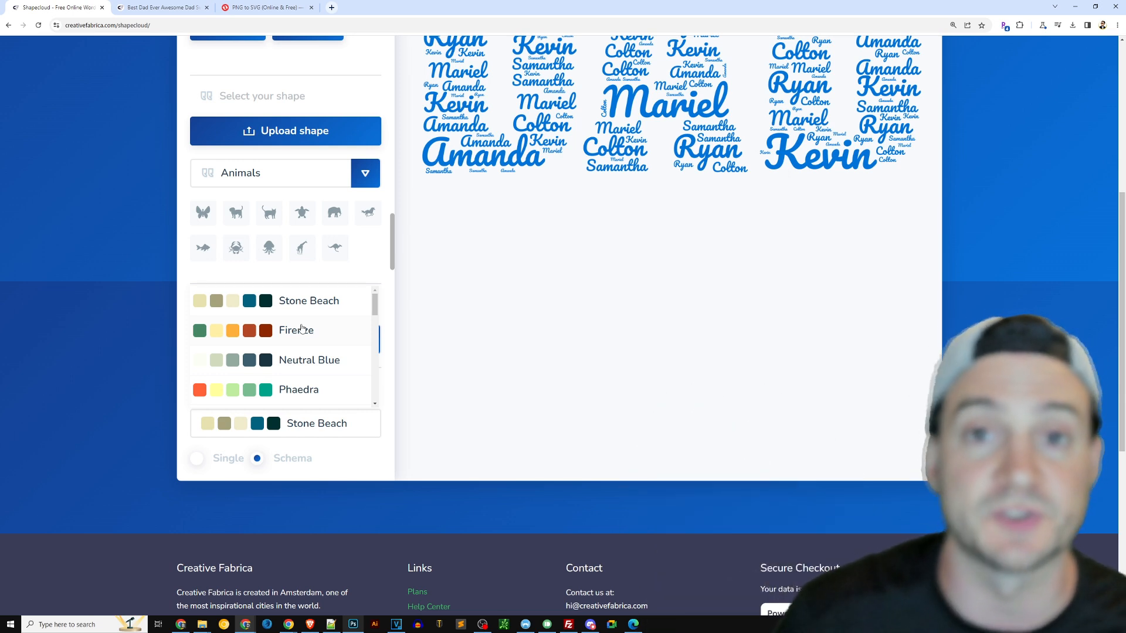
scroll(293, 351, "down", 3)
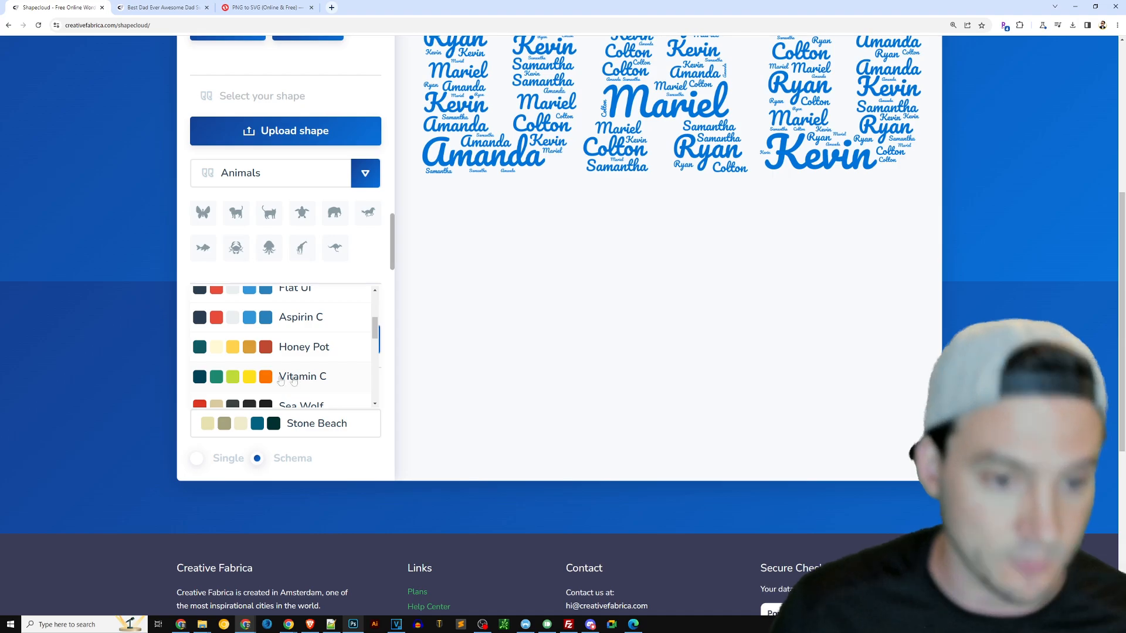
left_click(295, 381)
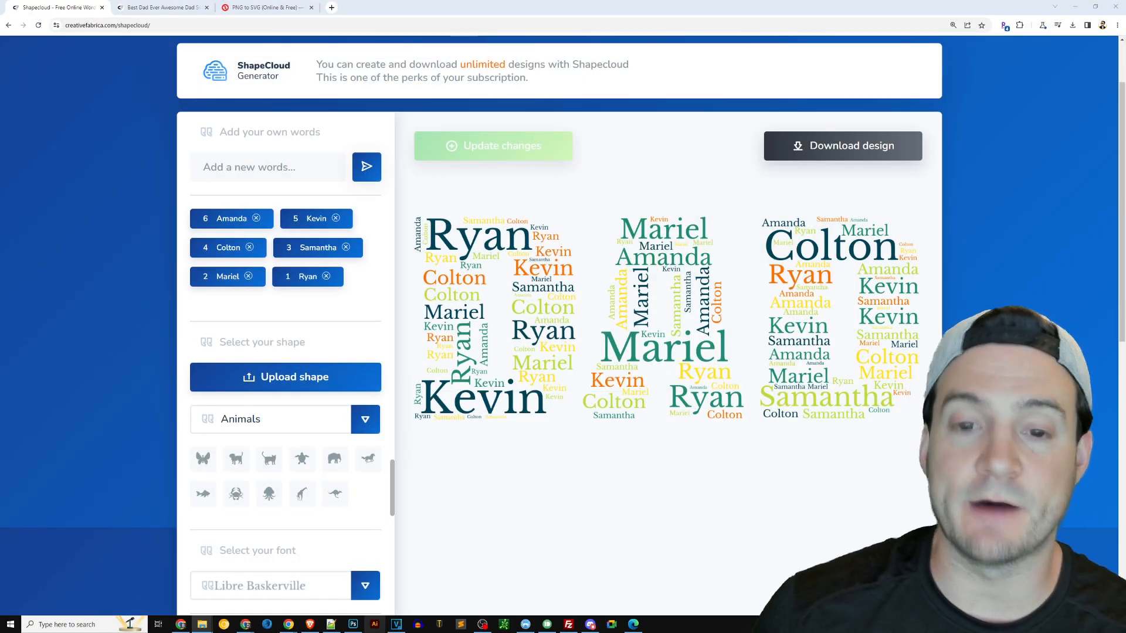
Change the font to Permanent Marker and update the word cloud
scroll(273, 460, "down", 2)
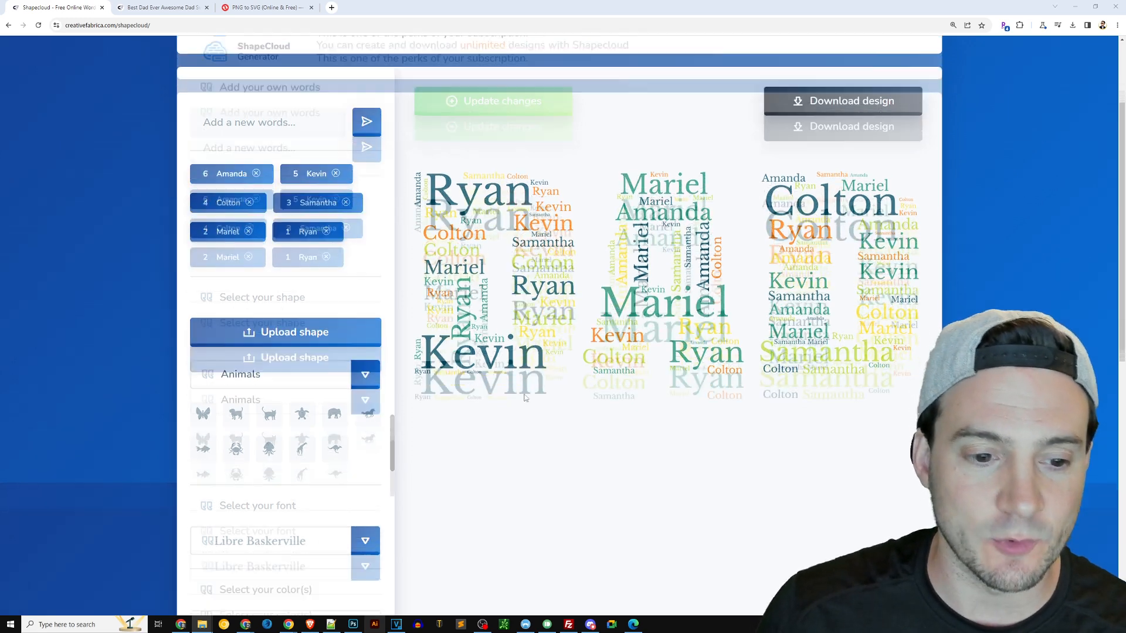
left_click(266, 461)
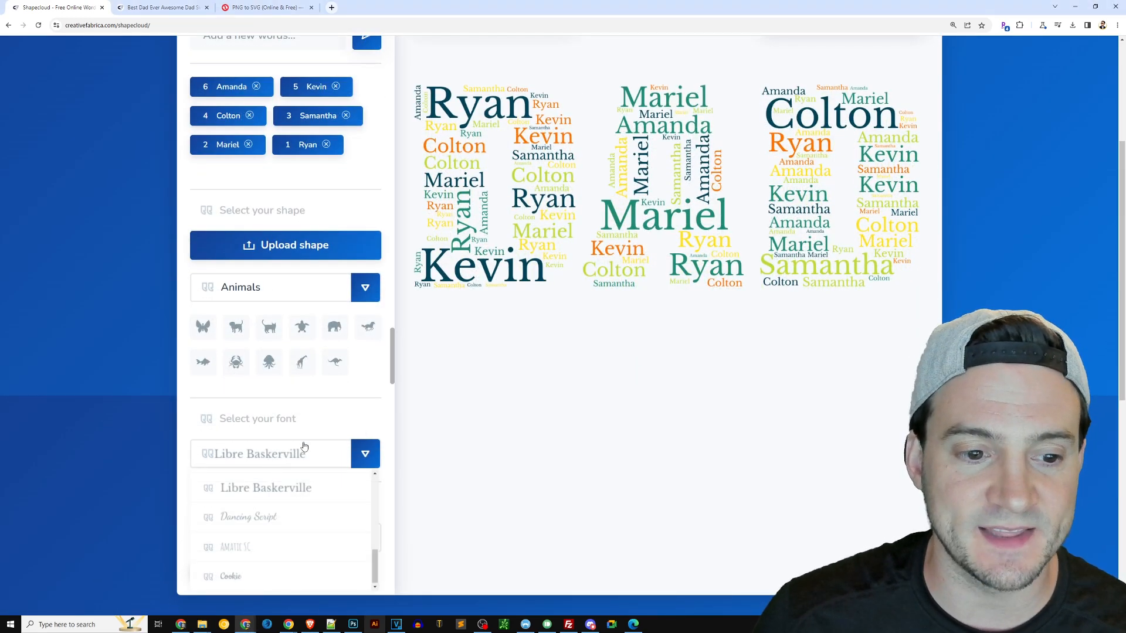
scroll(298, 437, "down", 4)
scroll(297, 445, "up", 3)
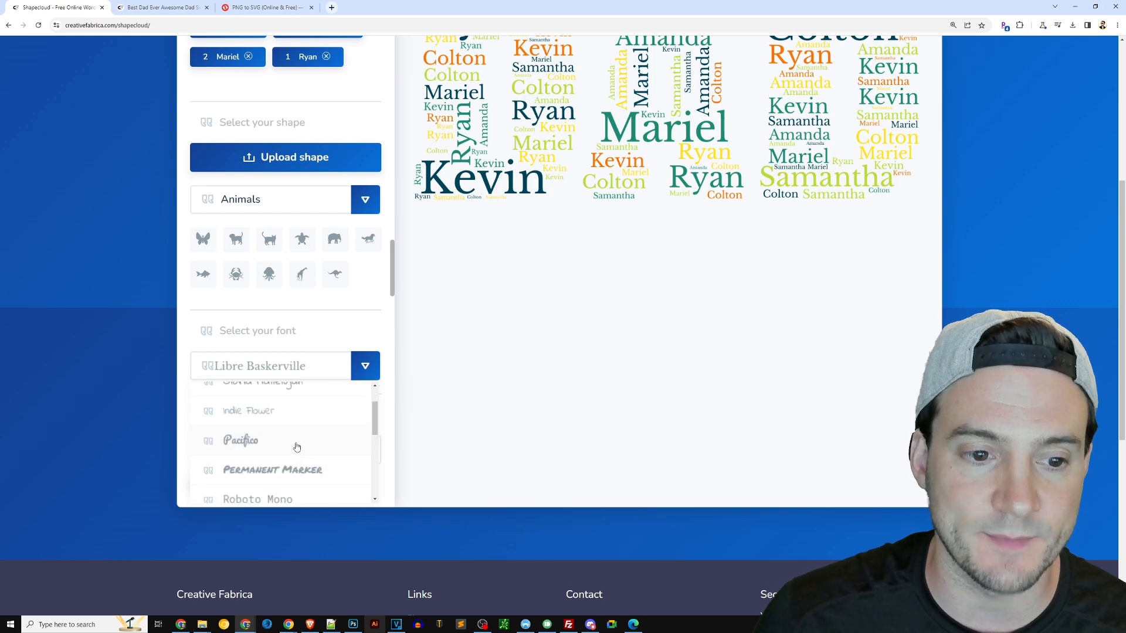
scroll(296, 452, "down", 2)
left_click(282, 468)
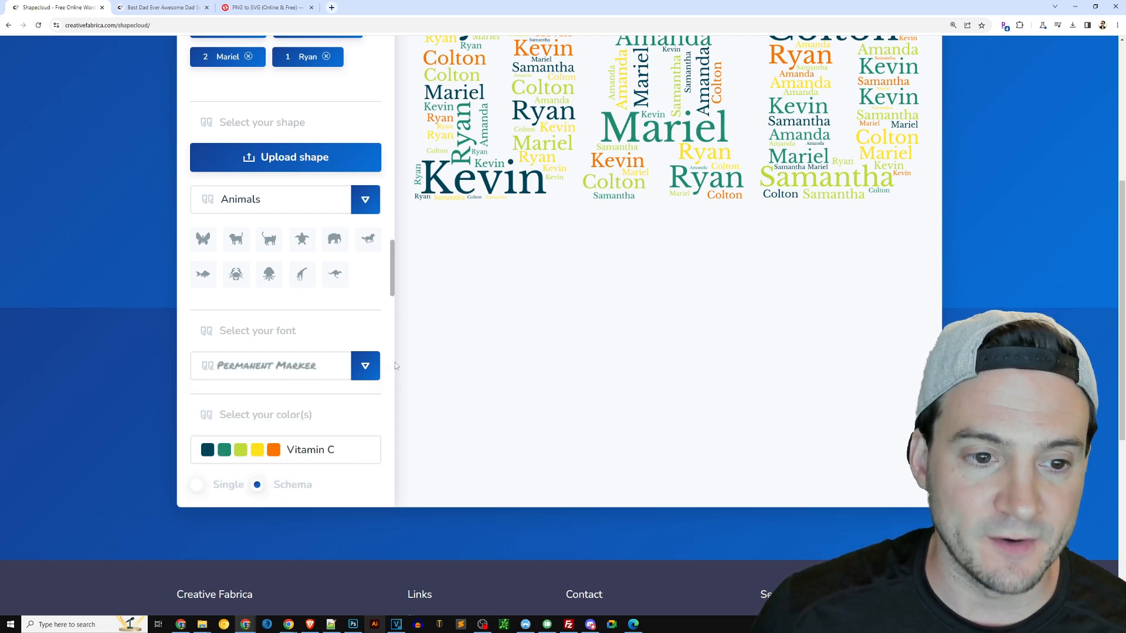
scroll(398, 366, "up", 5)
left_click(508, 193)
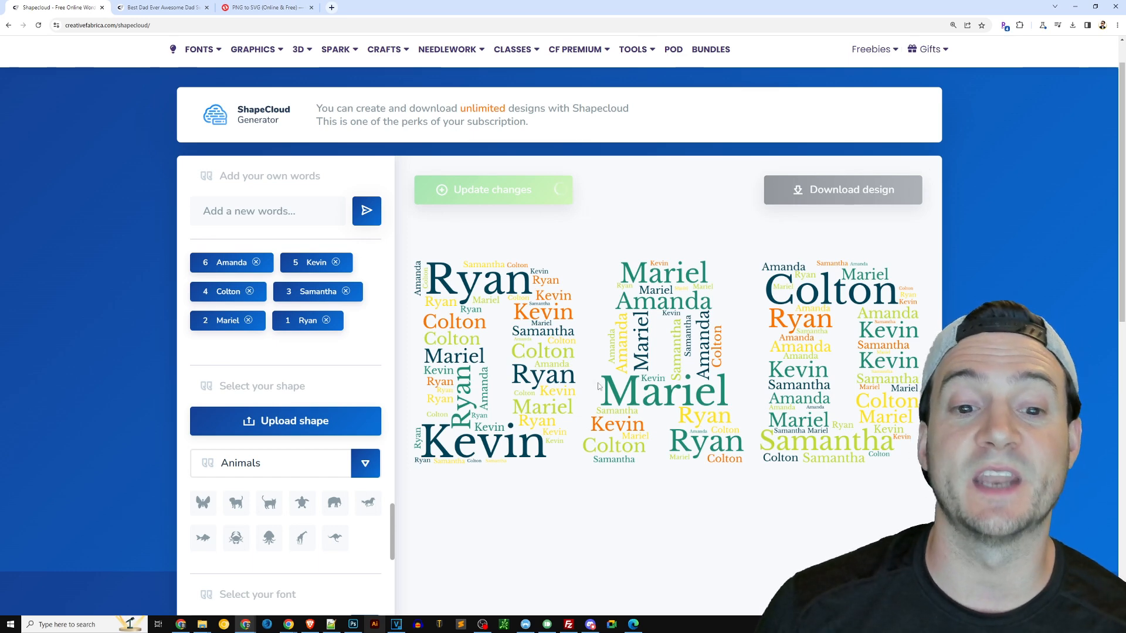
Return the coloring to Single, choose Black, and update the word cloud
scroll(593, 382, "down", 2)
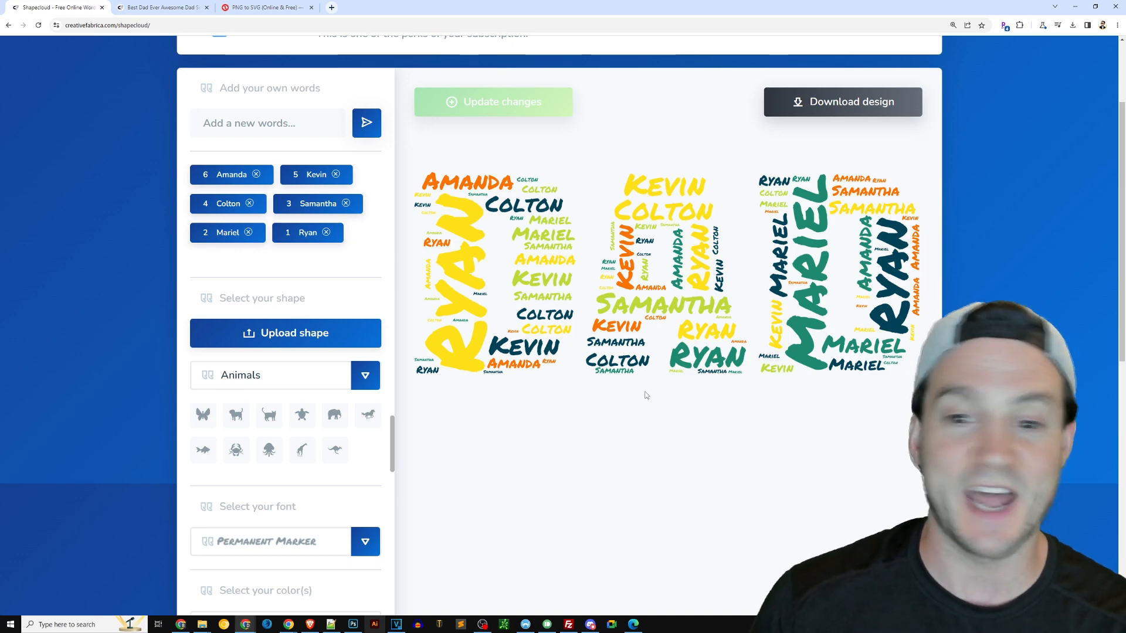
scroll(452, 434, "down", 3)
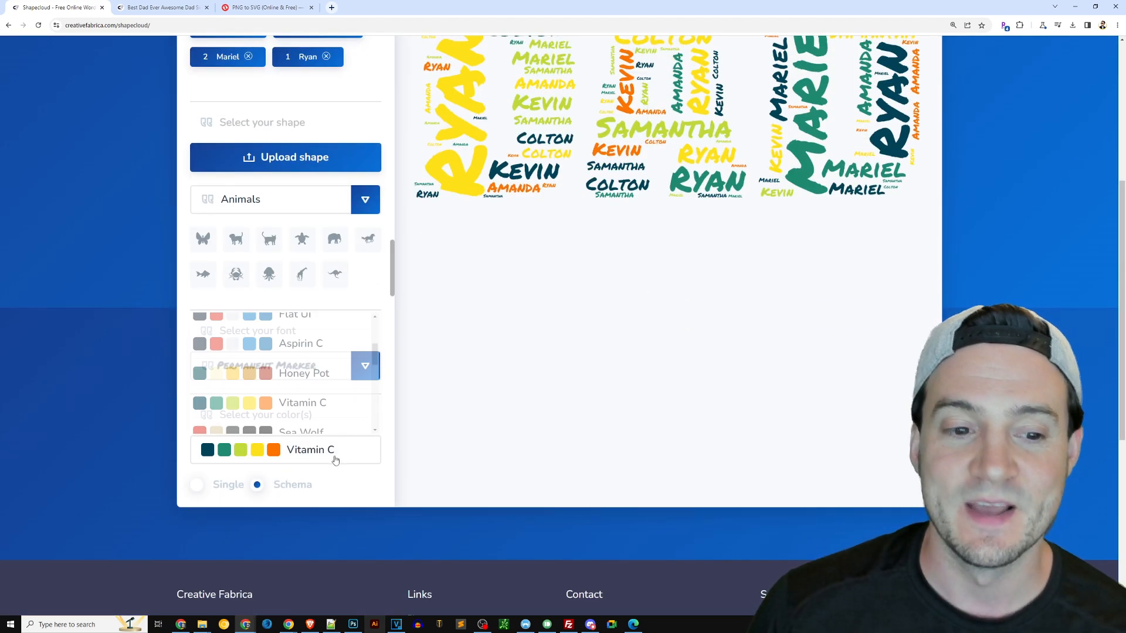
left_click(335, 461)
left_click(198, 485)
left_click(292, 453)
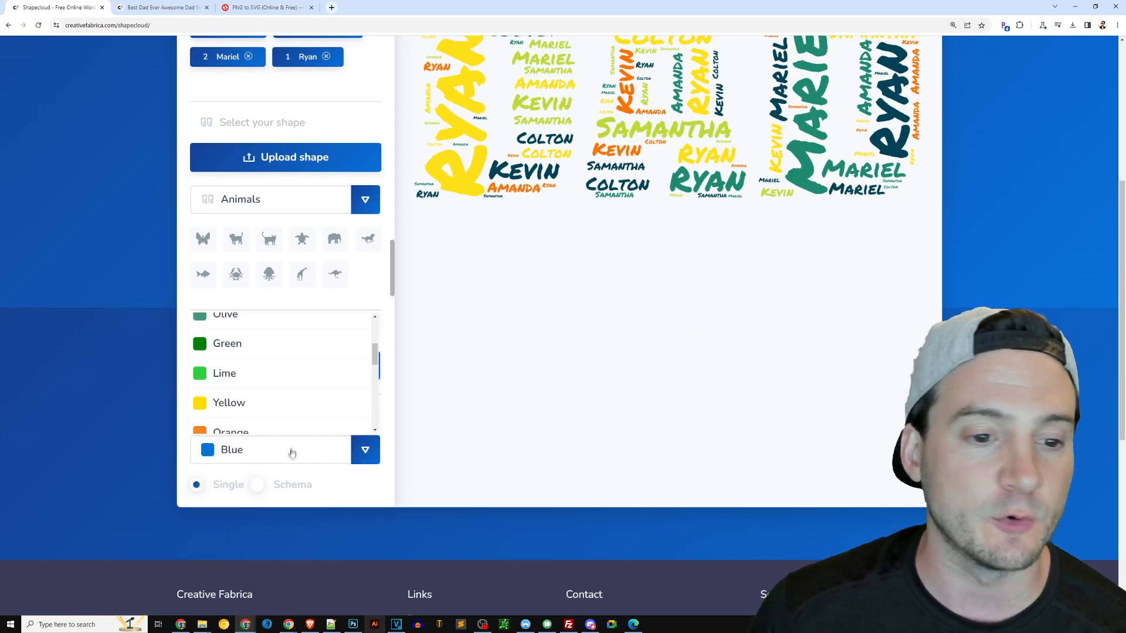
scroll(261, 394, "down", 3)
scroll(262, 395, "up", 3)
scroll(262, 381, "down", 3)
scroll(254, 383, "up", 5)
left_click(230, 329)
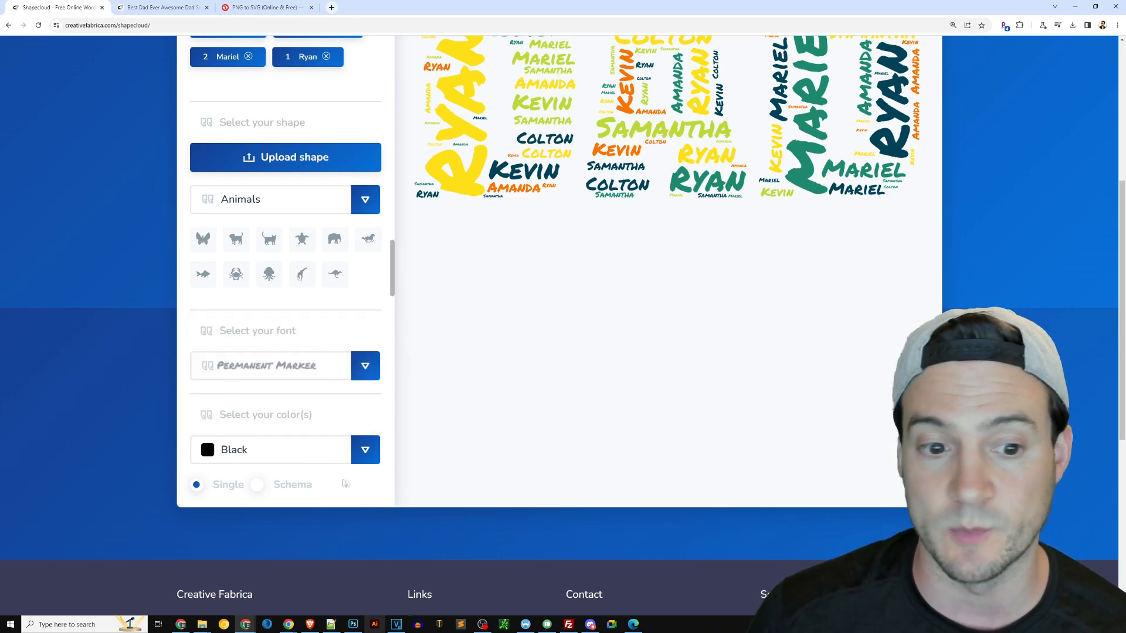
scroll(508, 441, "up", 4)
left_click(526, 160)
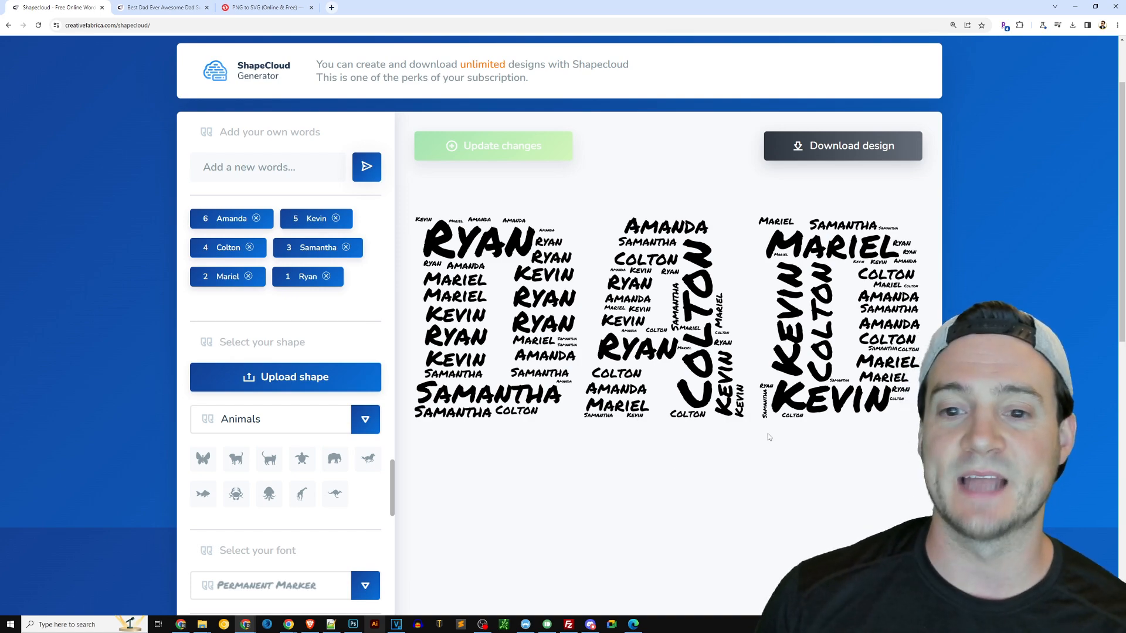
Set the font to Pacifico and update the black word cloud
scroll(768, 428, "down", 1)
scroll(732, 410, "down", 3)
left_click(352, 410)
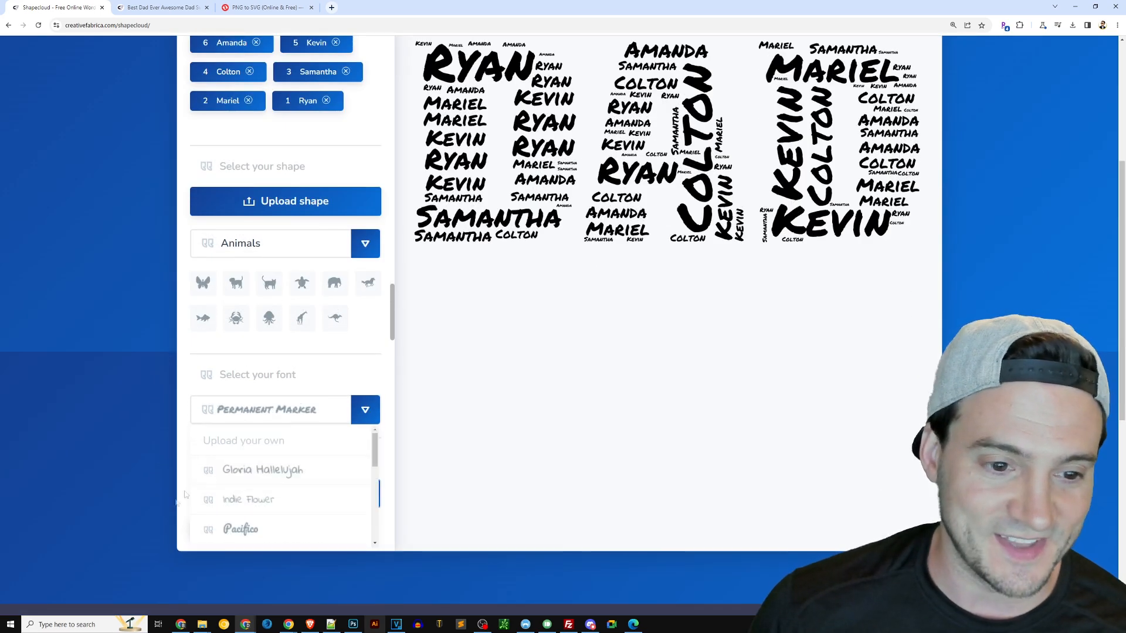
left_click(243, 529)
scroll(492, 372, "up", 6)
left_click(493, 230)
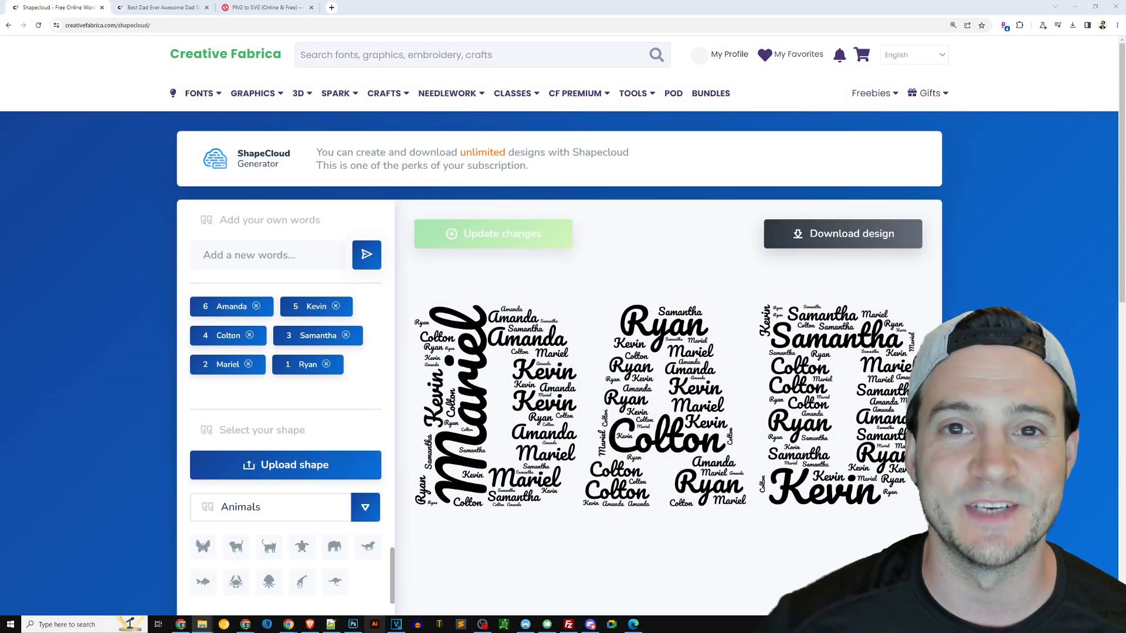
scroll(521, 269, "down", 1)
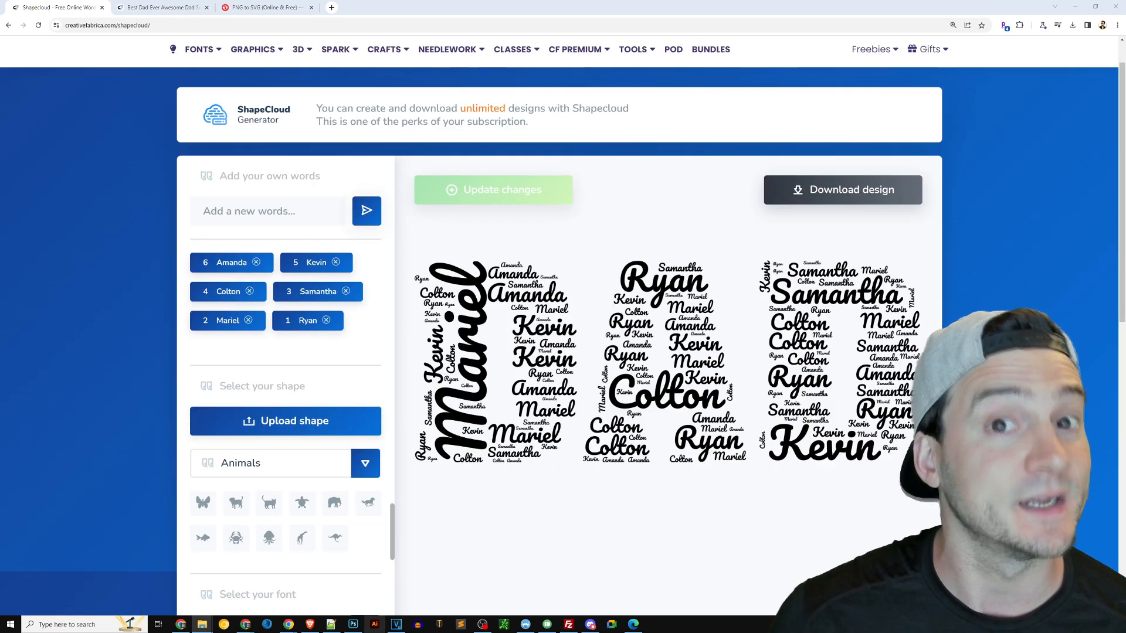